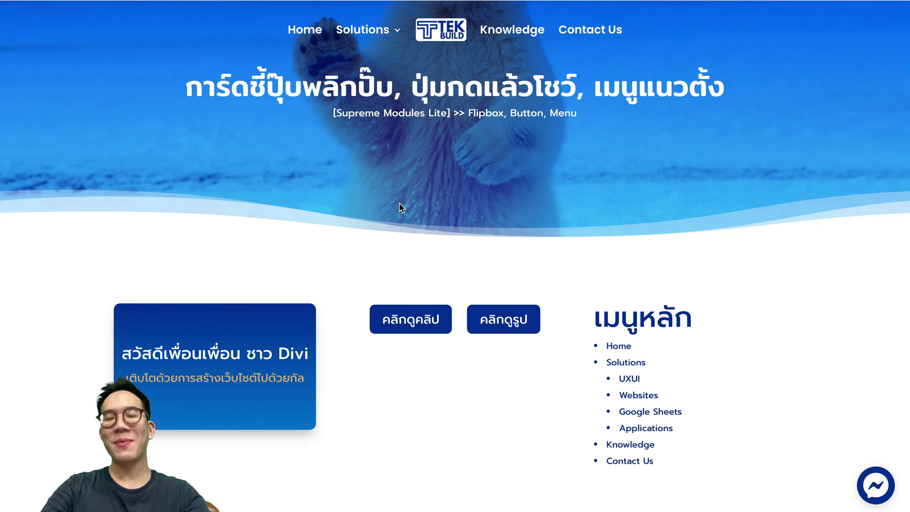
pyautogui.scroll(-4, 399, 202)
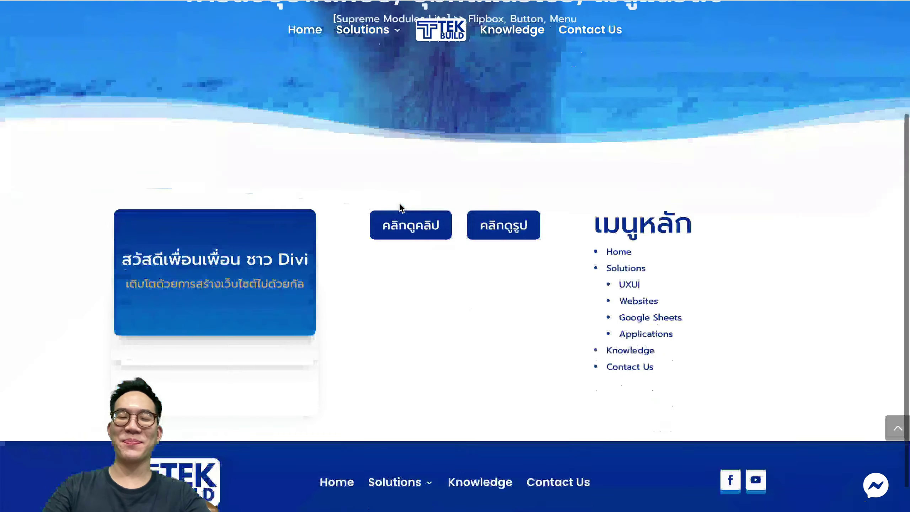
pyautogui.scroll(4, 399, 203)
pyautogui.scroll(1, 399, 202)
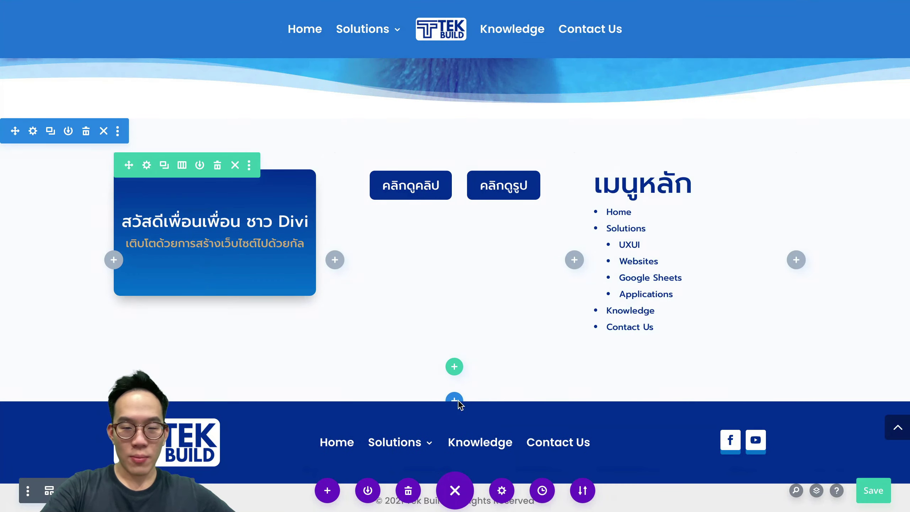
# Add a regular section below the demo section with a row of three equal columns
pyautogui.click(455, 398)
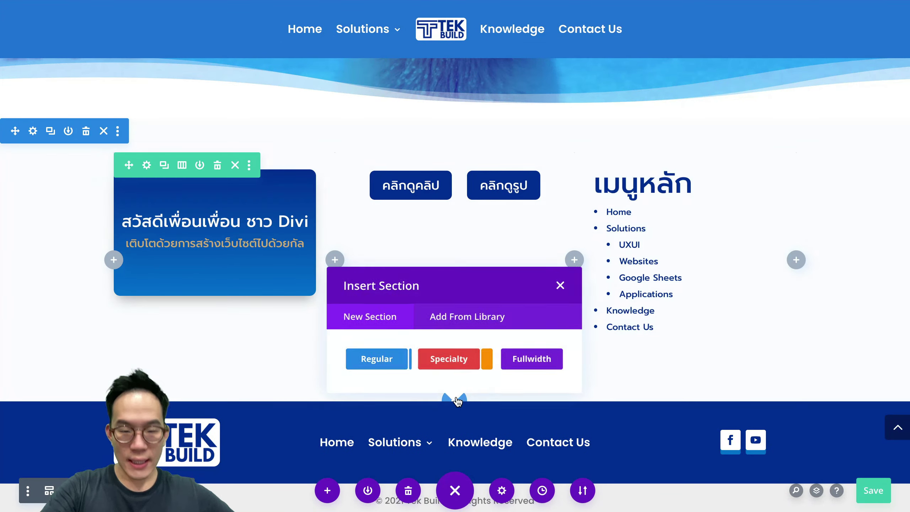
pyautogui.click(375, 358)
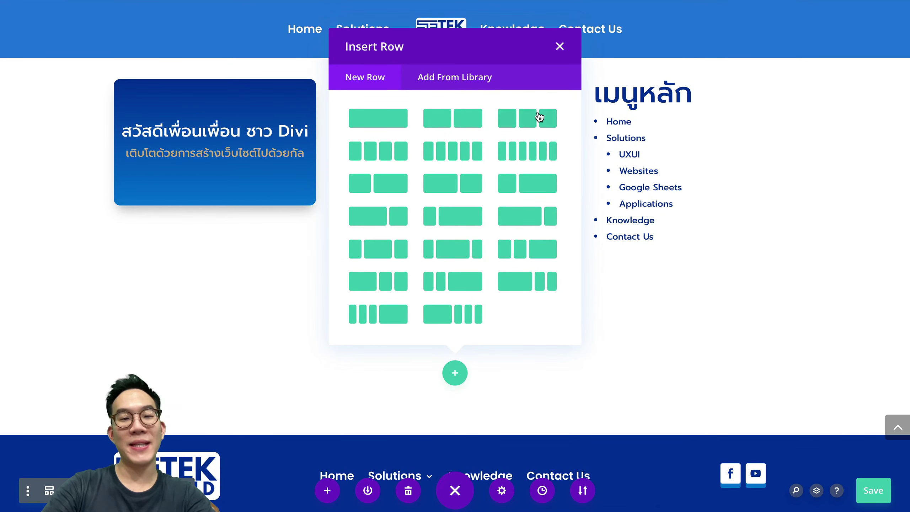
pyautogui.click(539, 117)
# Find the Supreme Flipbox module and insert it in the first column of the new row
pyautogui.click(220, 376)
pyautogui.write('fl')
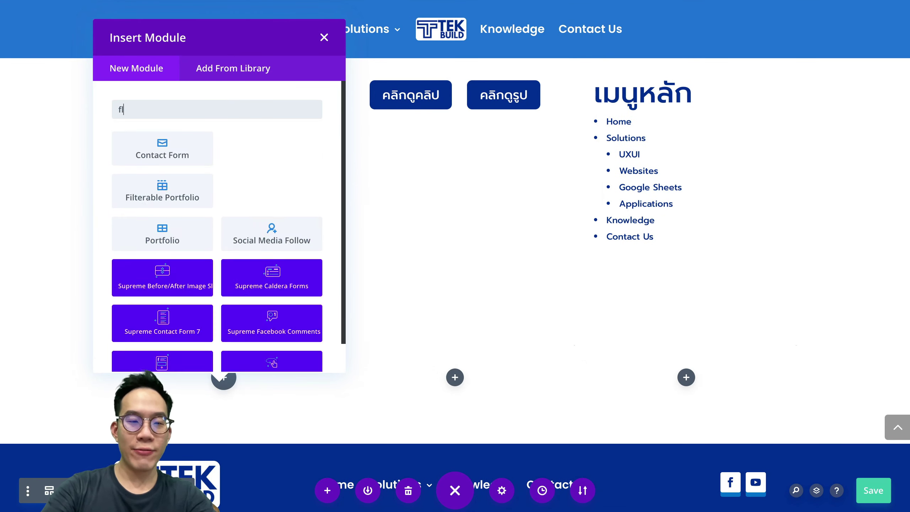
pyautogui.click(163, 159)
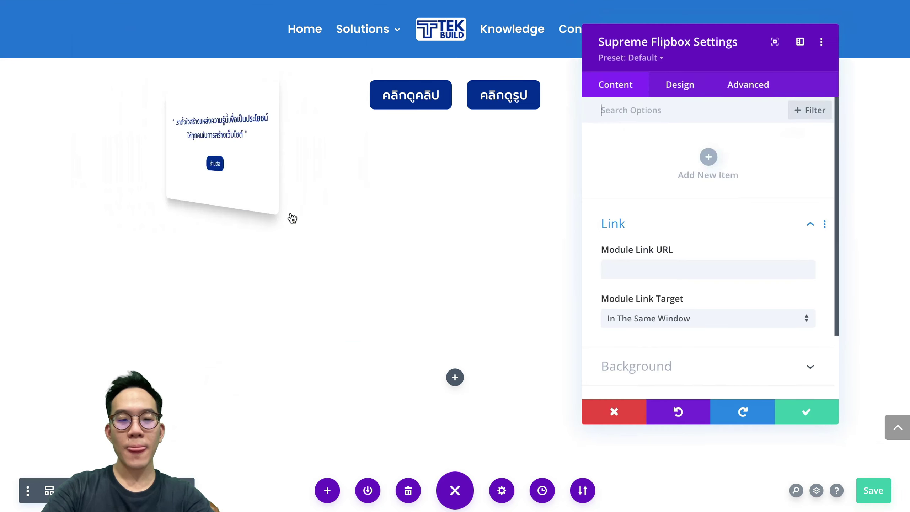
pyautogui.scroll(3, 416, 222)
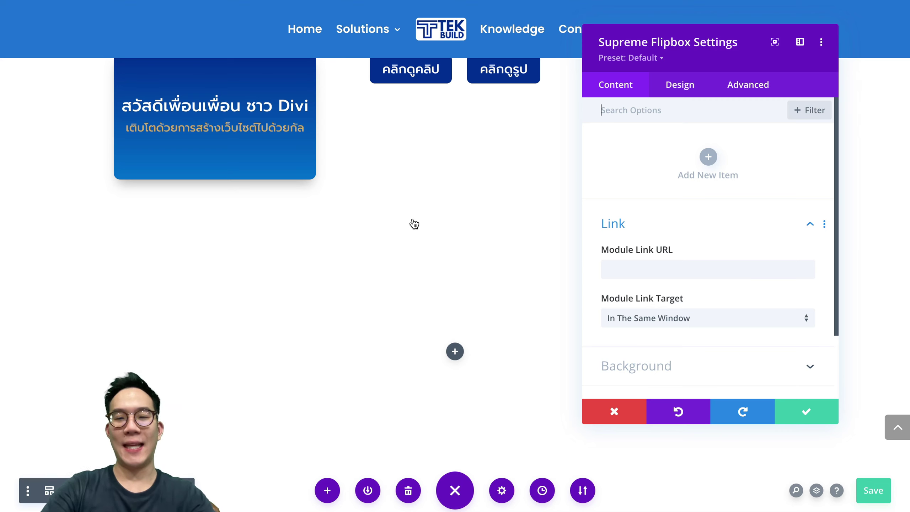
# Add a first item to the flipbox and title it "สวัสดีเพื่อนเพื่อน ชาว Divi"
pyautogui.click(708, 158)
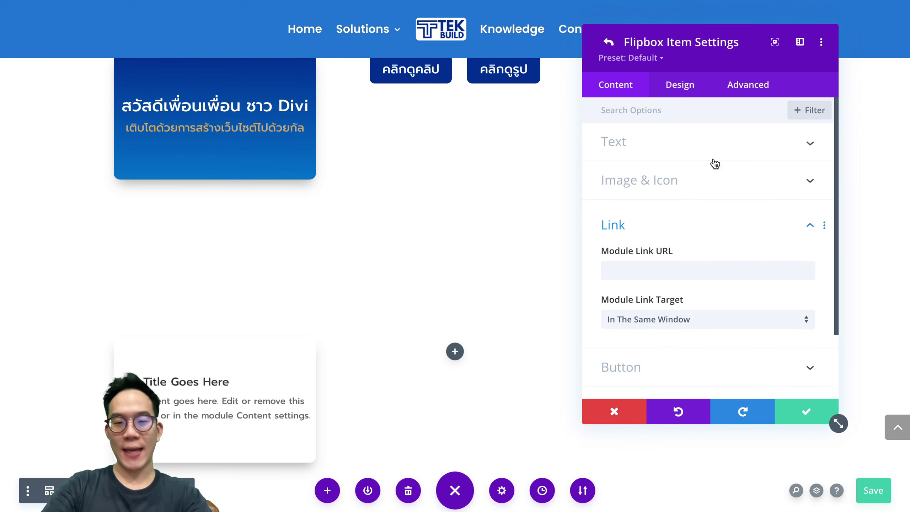
pyautogui.click(645, 155)
pyautogui.tripleClick(665, 188)
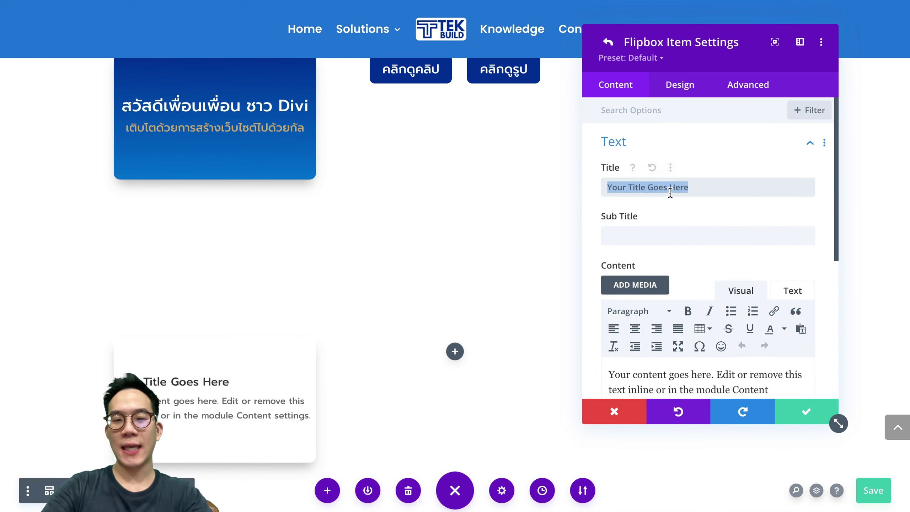
pyautogui.press('BackSpace')
pyautogui.write('สวัสดีเพื่อนเพื่อน ชาว Divi')
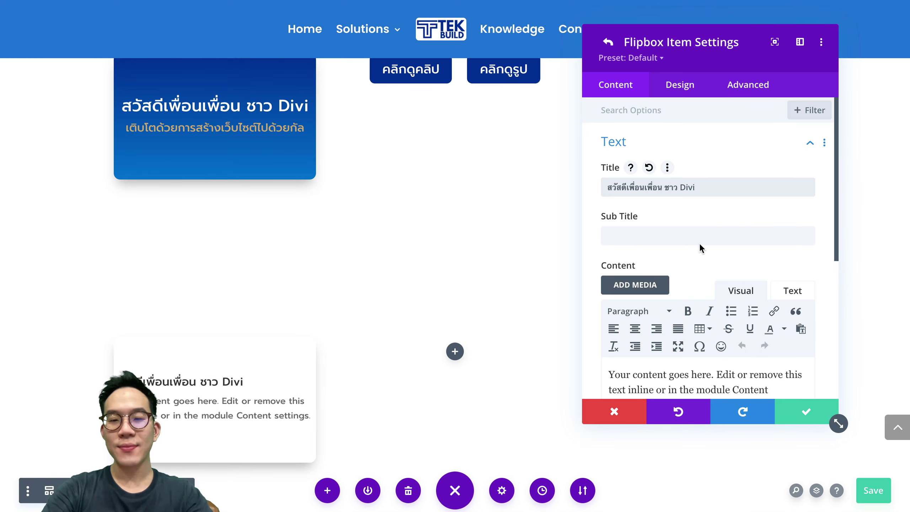
# Replace the first item's placeholder content with "เติบโตด้วยการสร้างเว็บไซต์ไปด้วยกัล"
pyautogui.scroll(-2, 710, 326)
pyautogui.tripleClick(709, 330)
pyautogui.press('BackSpace')
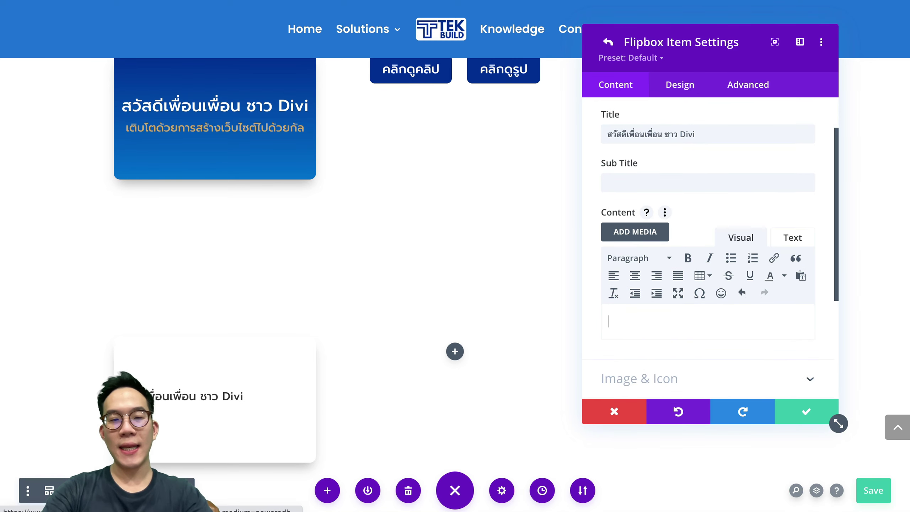
pyautogui.write('เติบโตด้วยการสร้างเว็บไซ')
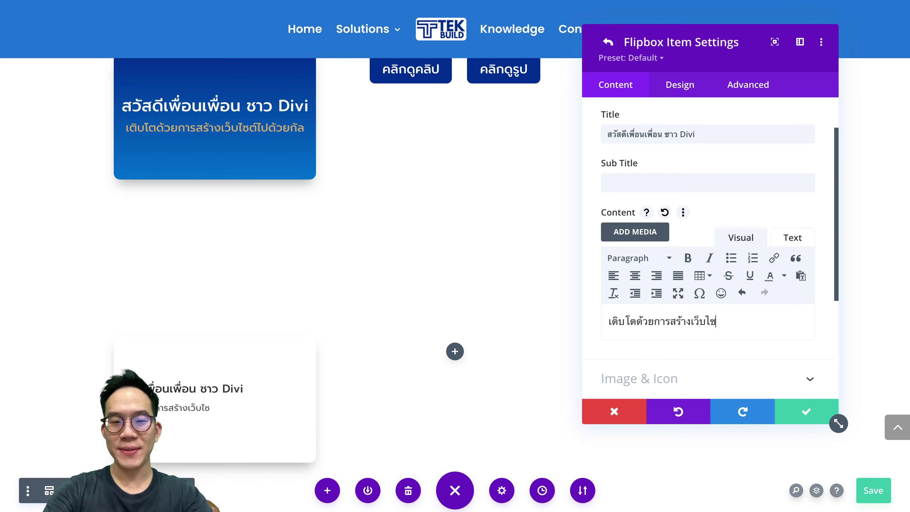
pyautogui.write('ต์ไปด้วลกัล')
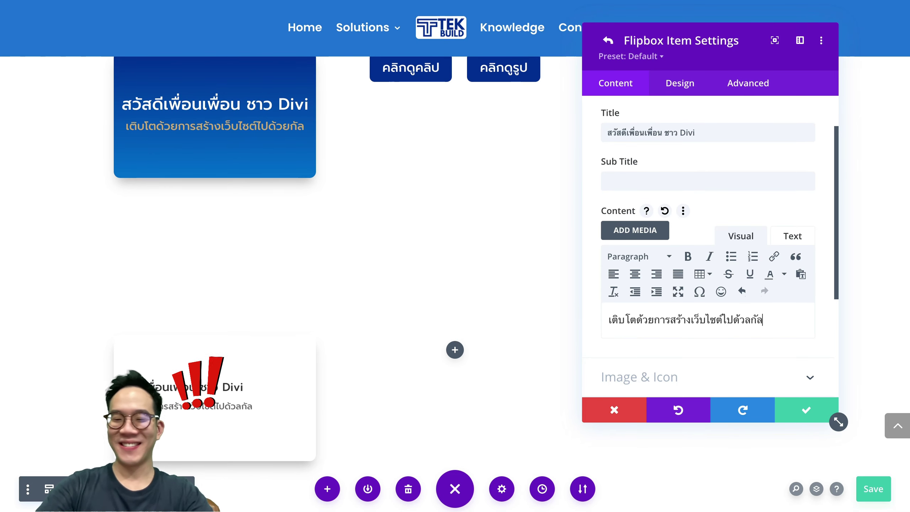
pyautogui.scroll(3, 654, 122)
pyautogui.write('กัล')
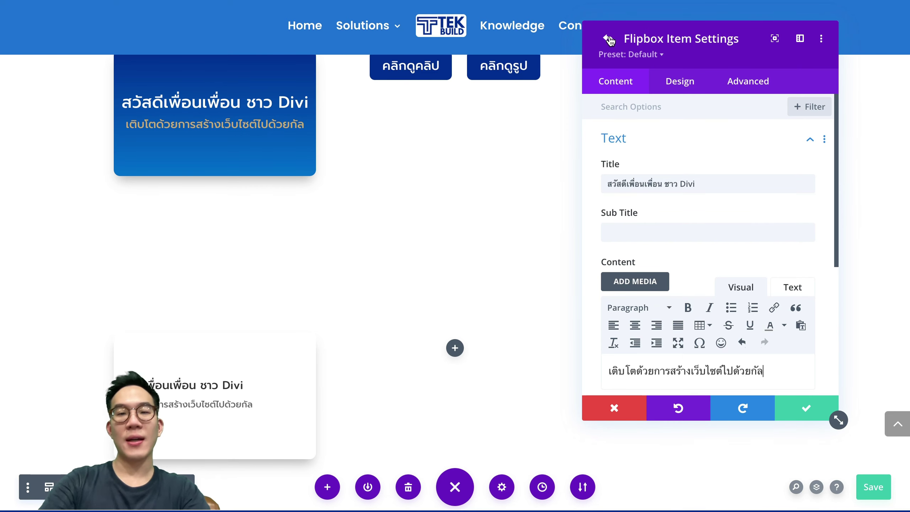
# Return to the flipbox settings, add a second item and clear its placeholder title
pyautogui.click(608, 38)
pyautogui.click(708, 185)
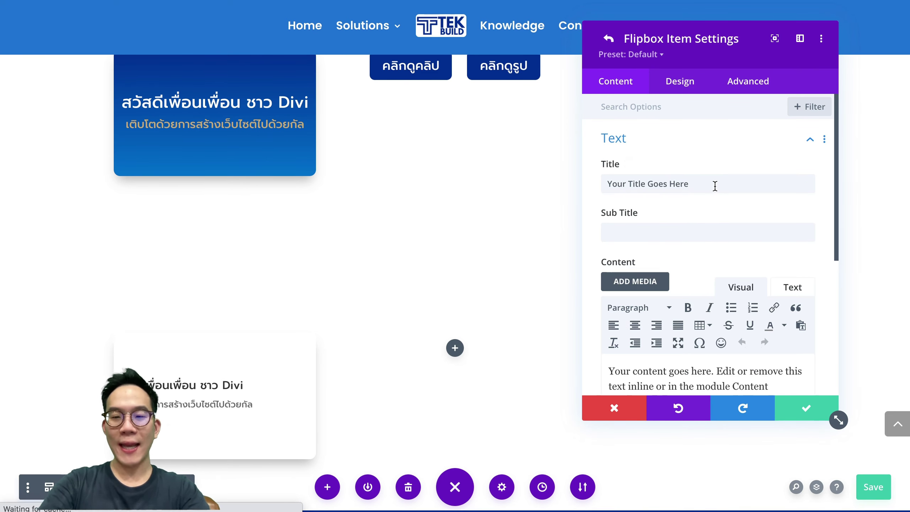
pyautogui.tripleClick(711, 183)
pyautogui.press('BackSpace')
# Replace the second item's placeholder content with the quoted text " เราตั้งใจสร้างแหล่งความรู้นี้เพื่อเป็นประโยชน์ ให้ทุกคนในการสร้างเว็บไซต์"
pyautogui.scroll(-1, 672, 183)
pyautogui.scroll(-1, 671, 183)
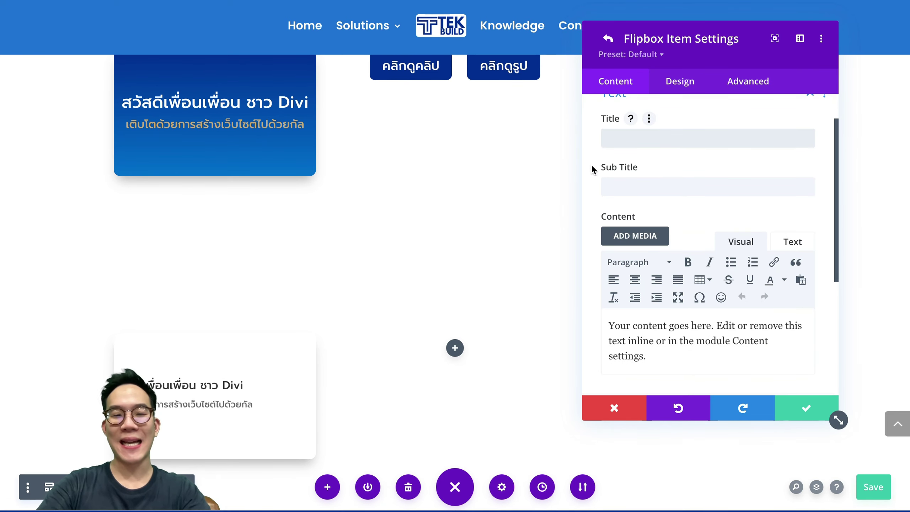
pyautogui.scroll(-2, 678, 189)
pyautogui.tripleClick(681, 288)
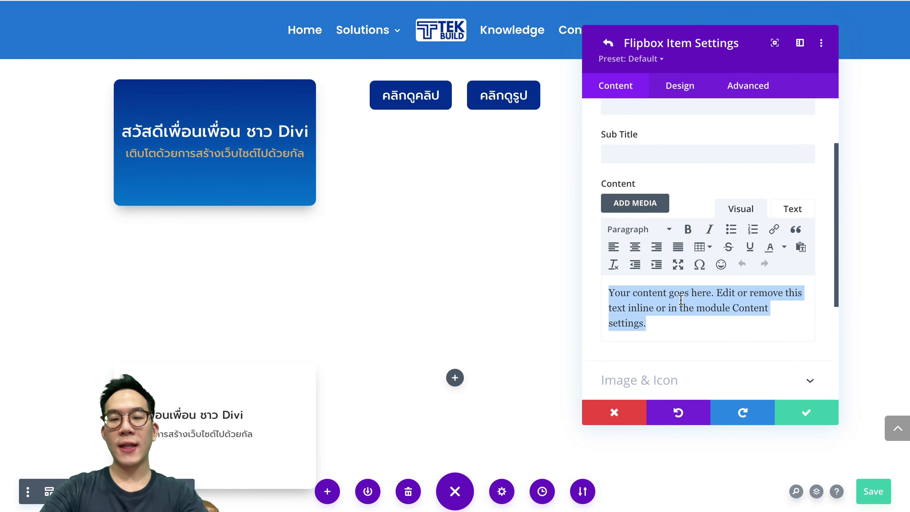
pyautogui.press('BackSpace')
pyautogui.write('" ')
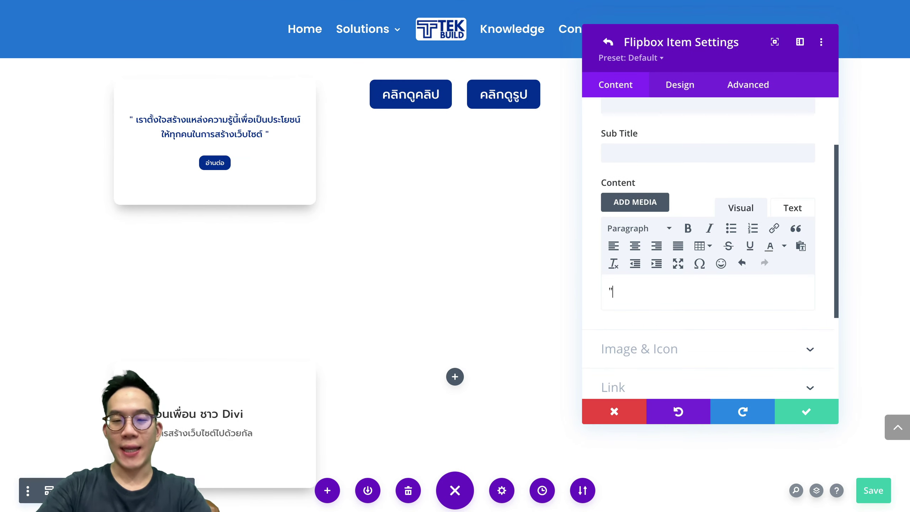
pyautogui.write('เราตั้งใจสร้างแหล่งความรู้นี้เพื่อเป็นประโยชน์')
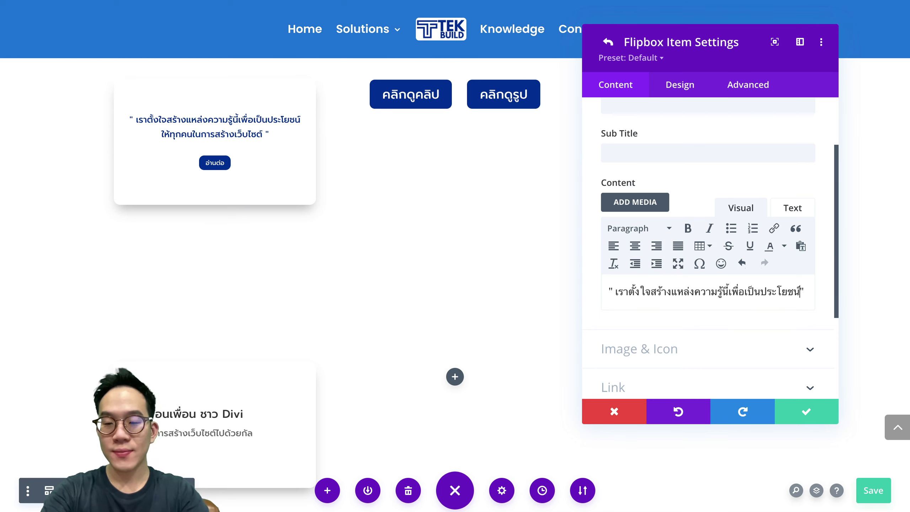
pyautogui.write(' ให้ทุกคนในการสร้างเว็บไซต์')
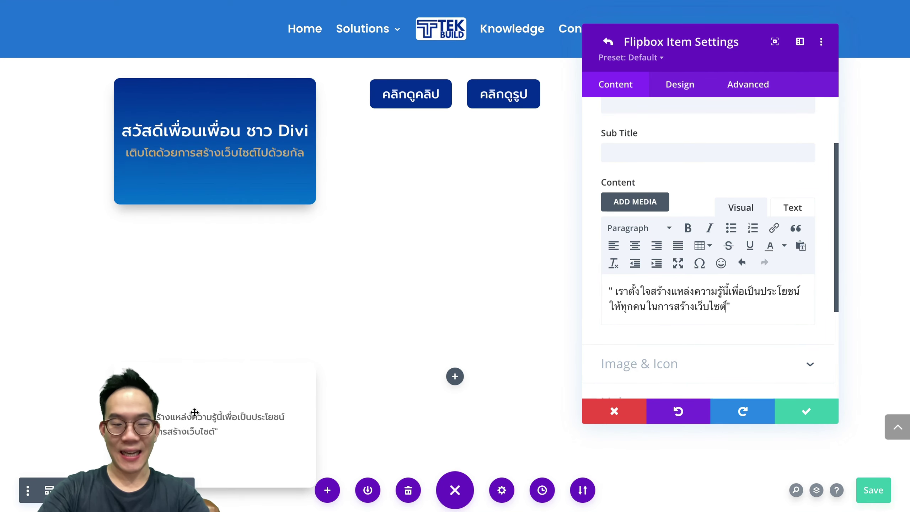
# Set the second flipbox item's button text to "กดดูวิดิโอ"
pyautogui.scroll(-4, 663, 305)
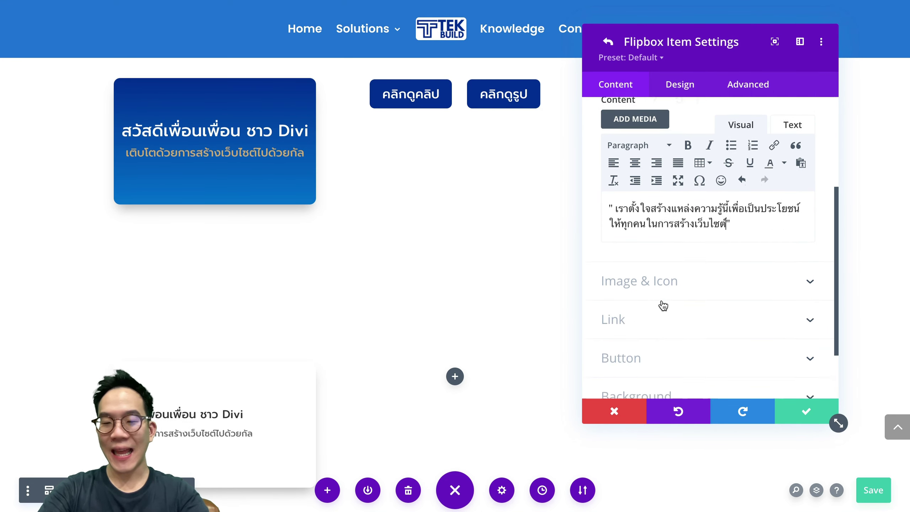
pyautogui.click(641, 308)
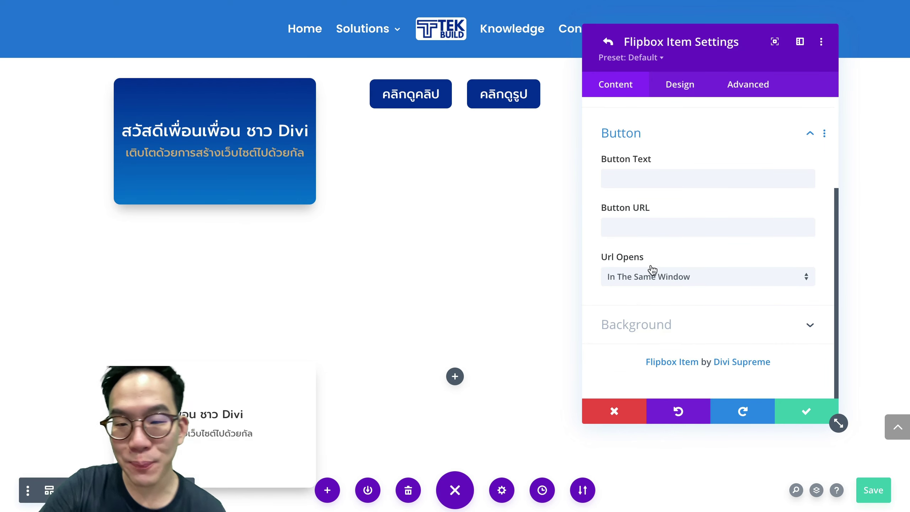
pyautogui.click(653, 183)
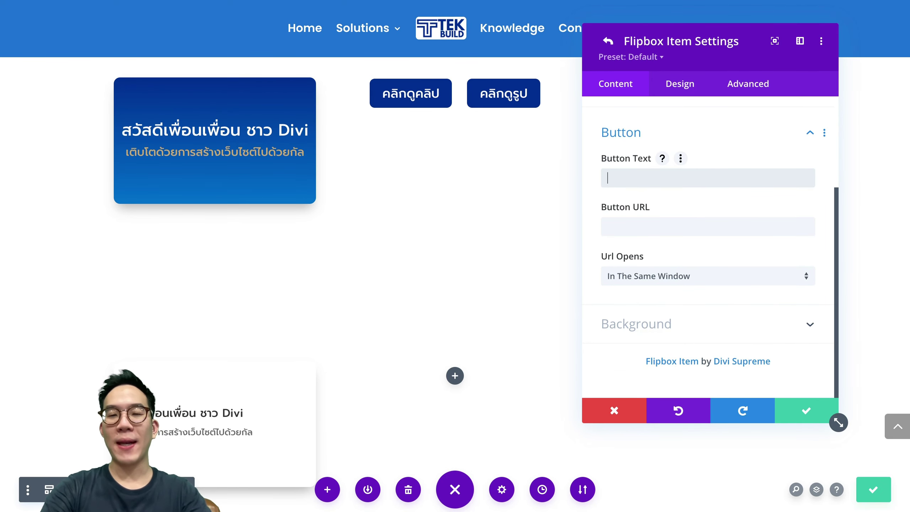
pyautogui.write('กด')
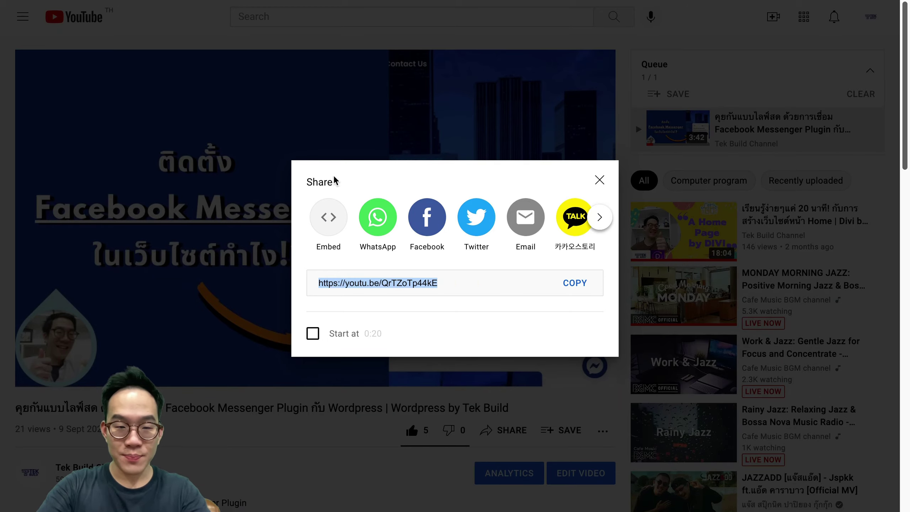
# Switch to YouTube and copy the share link of the Facebook Messenger Plugin video
pyautogui.click(398, 69)
pyautogui.scroll(-1, 445, 217)
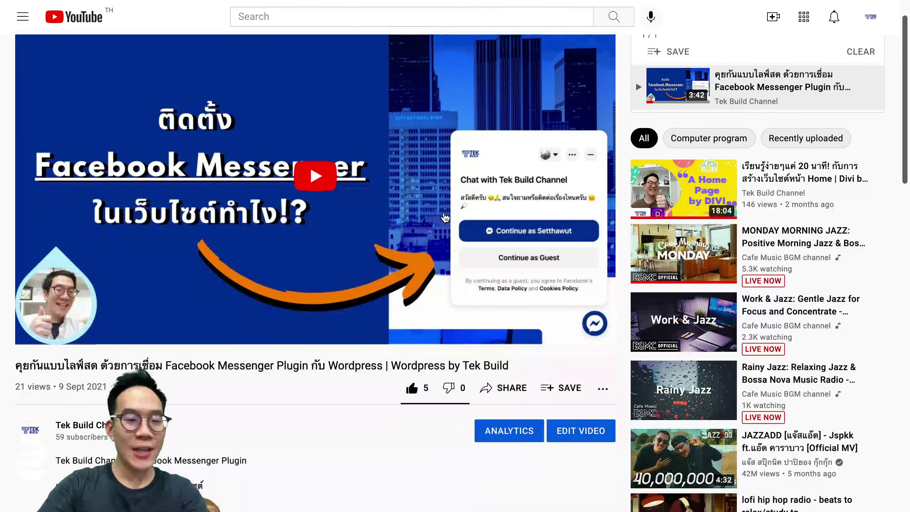
pyautogui.scroll(1, 445, 217)
pyautogui.click(502, 430)
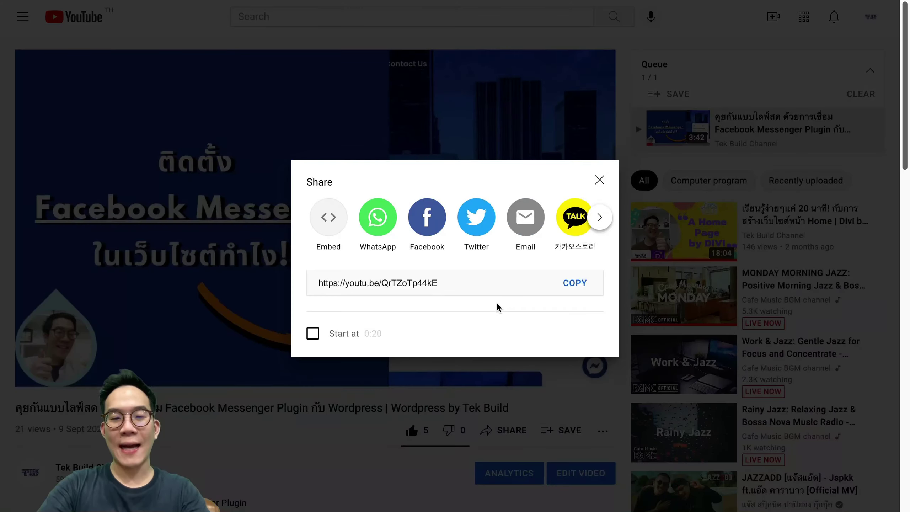
pyautogui.click(575, 283)
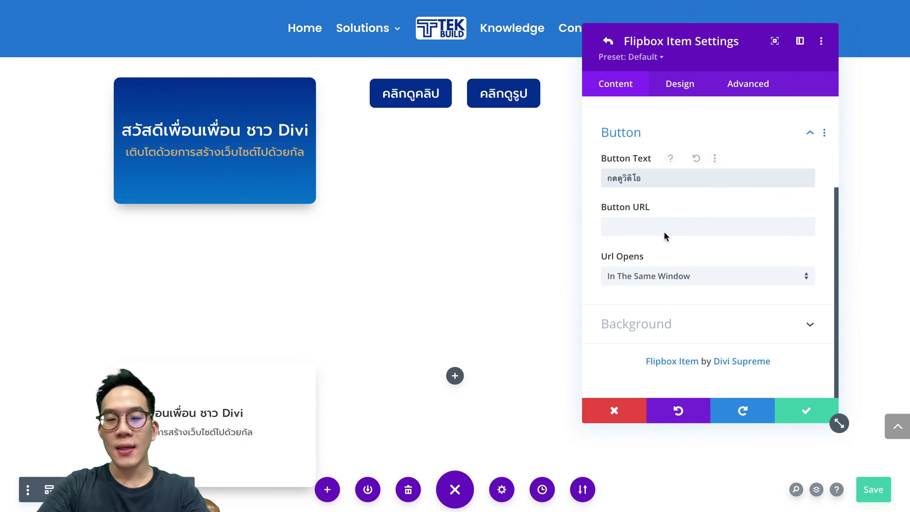
pyautogui.click(664, 231)
pyautogui.hotkey('ctrl', 'v')
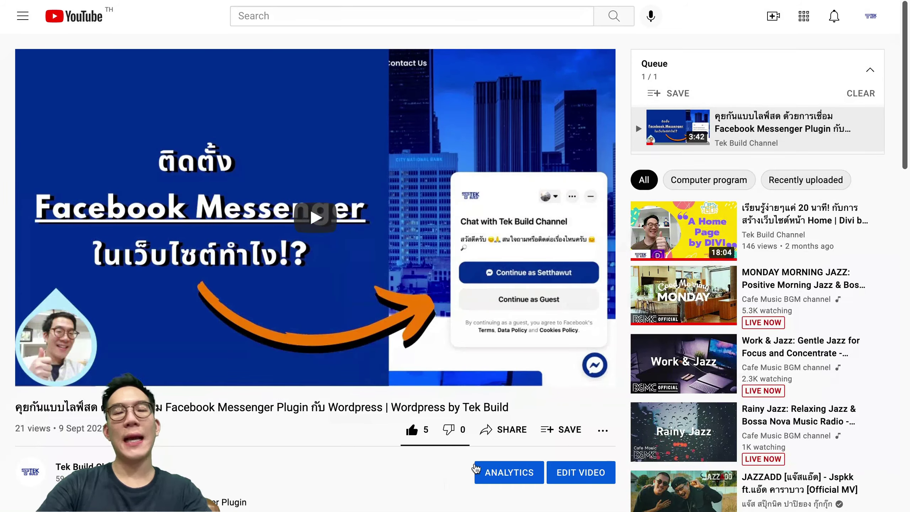
pyautogui.click(503, 434)
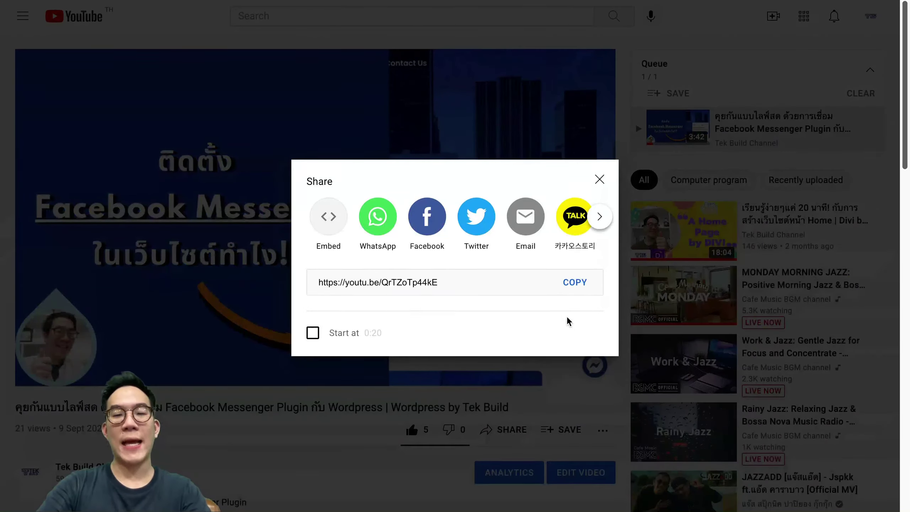
pyautogui.click(582, 279)
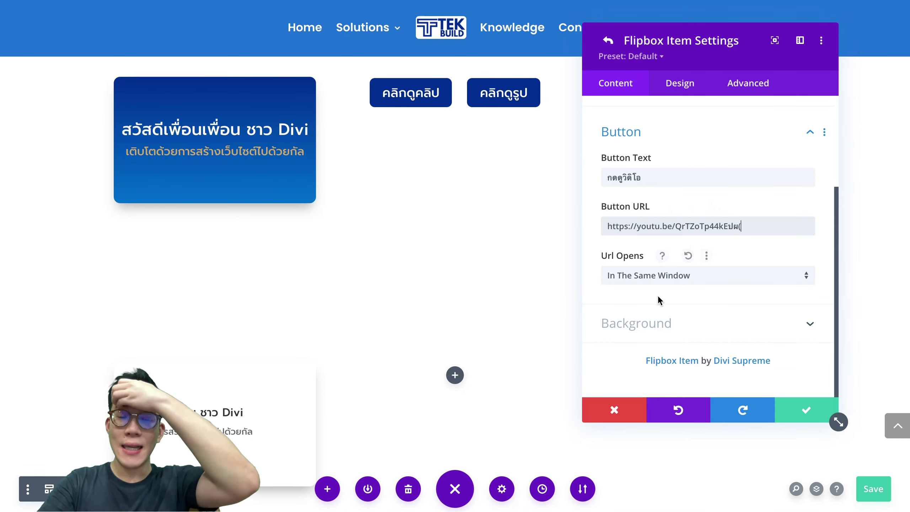
pyautogui.click(659, 285)
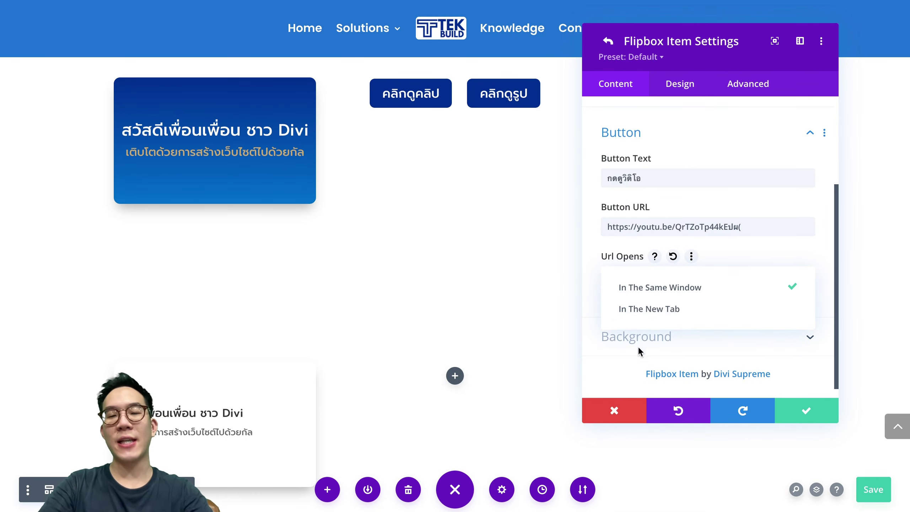
pyautogui.click(661, 318)
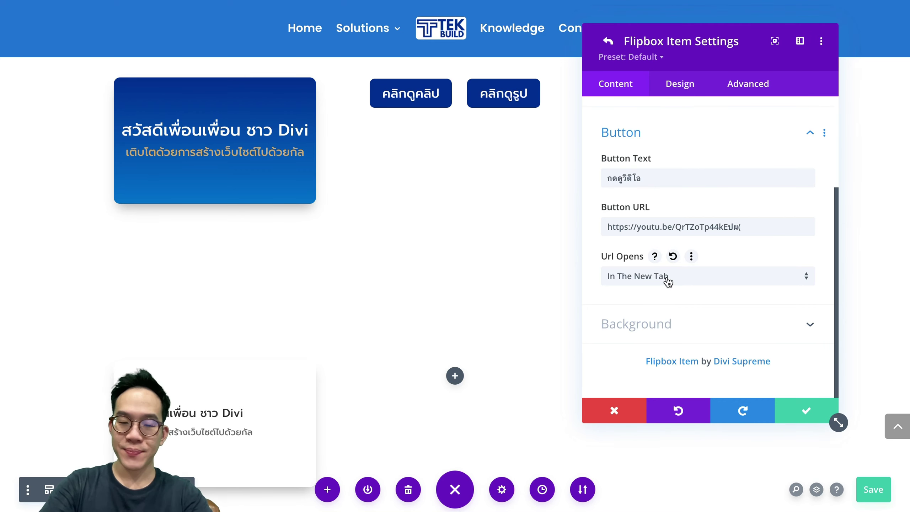
# Give the first flipbox item a linear gradient background from dark blue #103289 to blue #0c71c3
pyautogui.scroll(4, 668, 282)
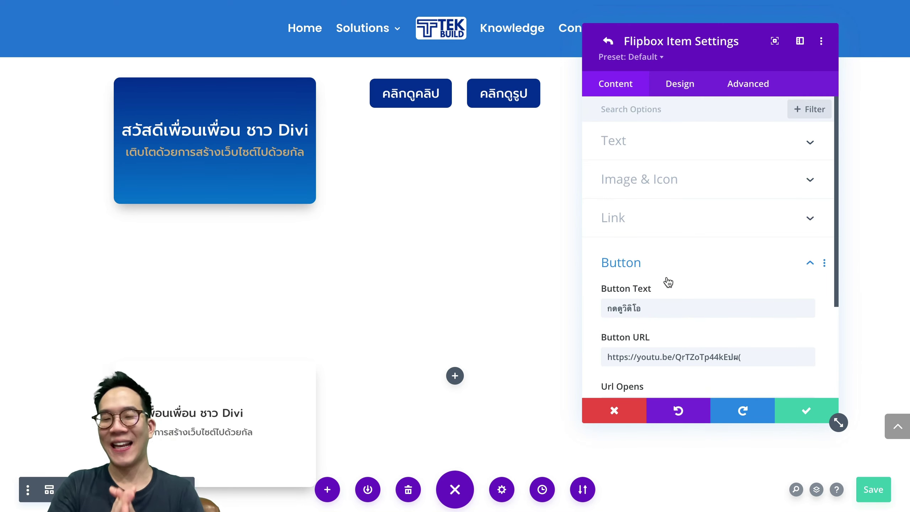
pyautogui.click(652, 135)
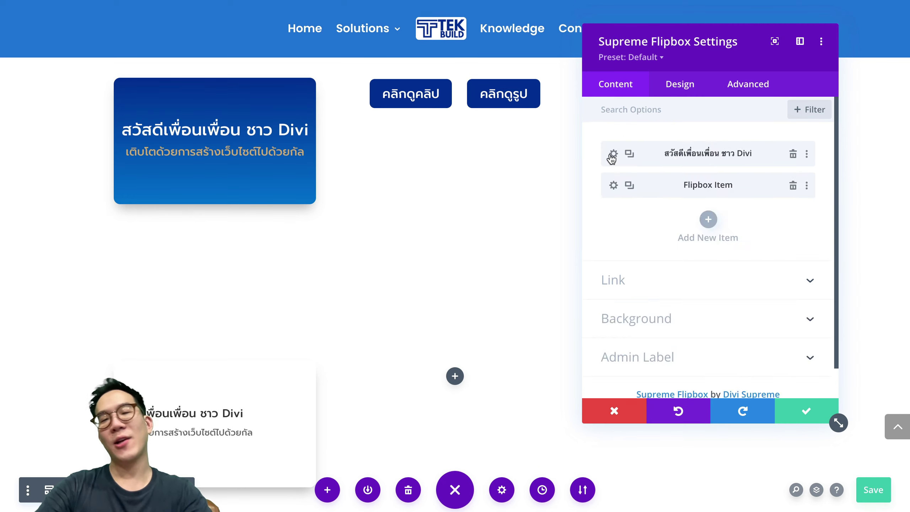
pyautogui.scroll(-5, 651, 221)
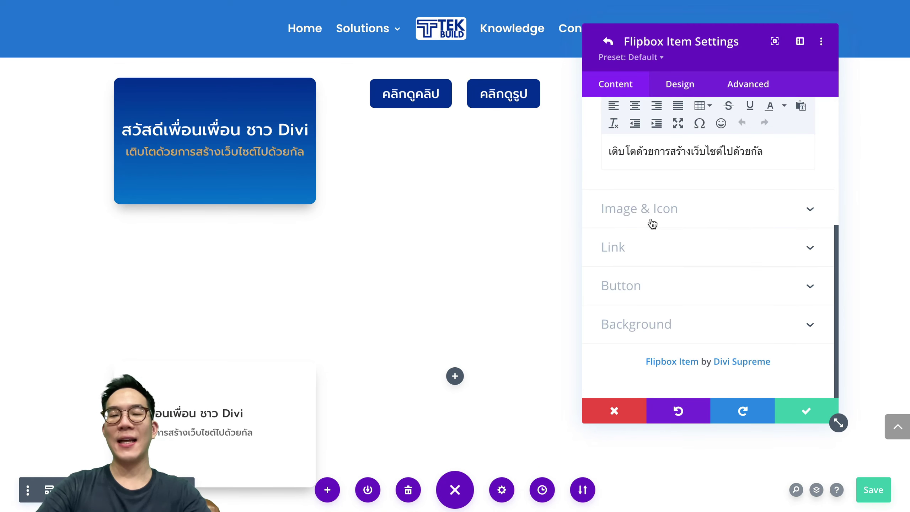
pyautogui.click(634, 329)
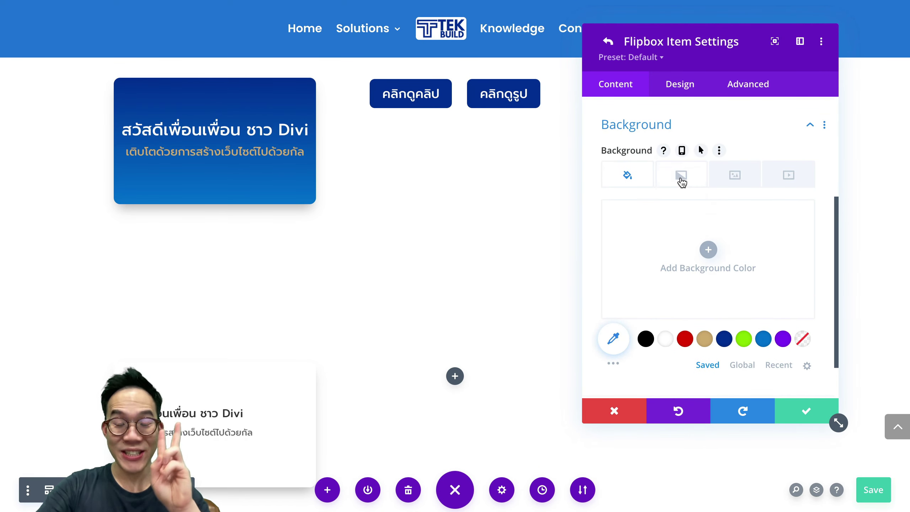
pyautogui.click(681, 176)
pyautogui.click(695, 258)
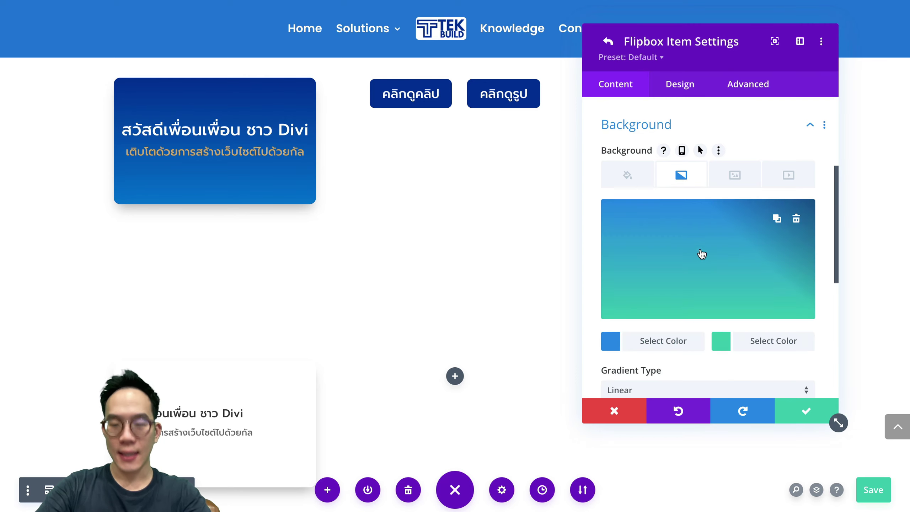
pyautogui.scroll(-3, 698, 255)
pyautogui.click(700, 250)
pyautogui.click(723, 248)
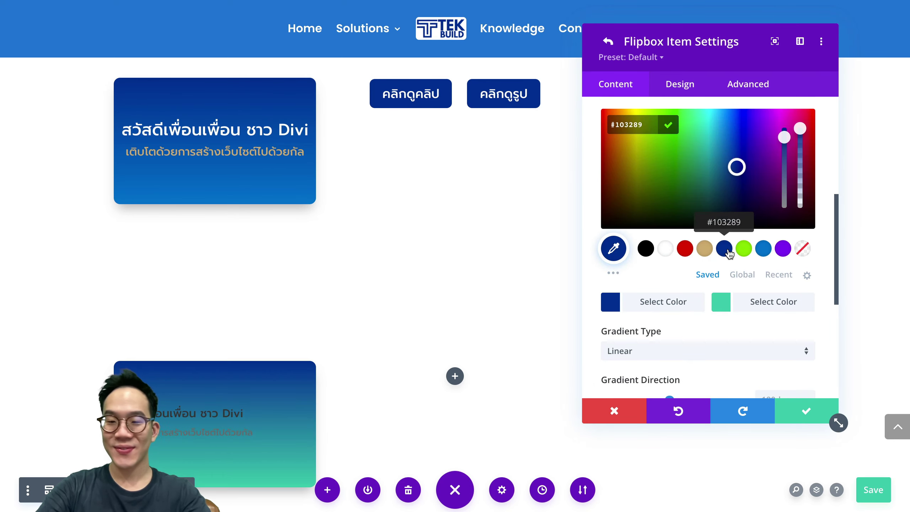
pyautogui.click(752, 301)
pyautogui.click(763, 248)
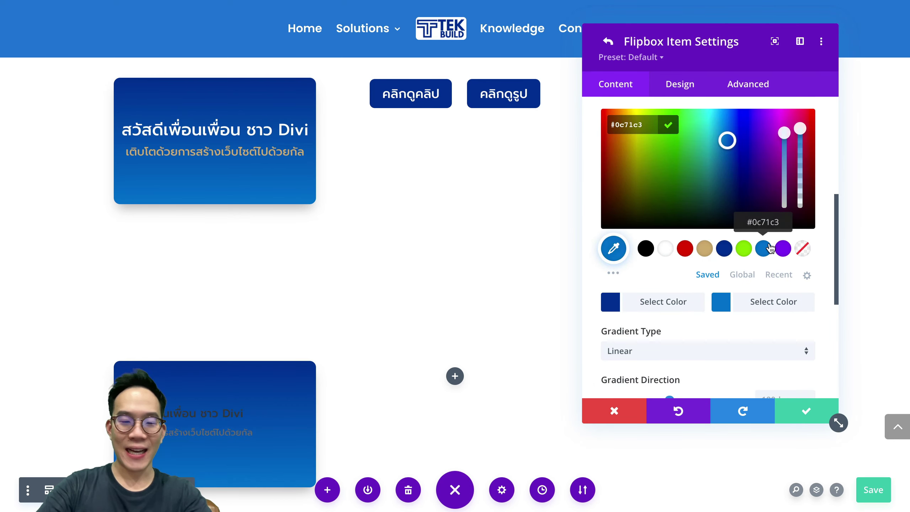
# Style the first flipbox item's title text as centered, white and 26px in size
pyautogui.scroll(2, 656, 235)
pyautogui.scroll(2, 654, 233)
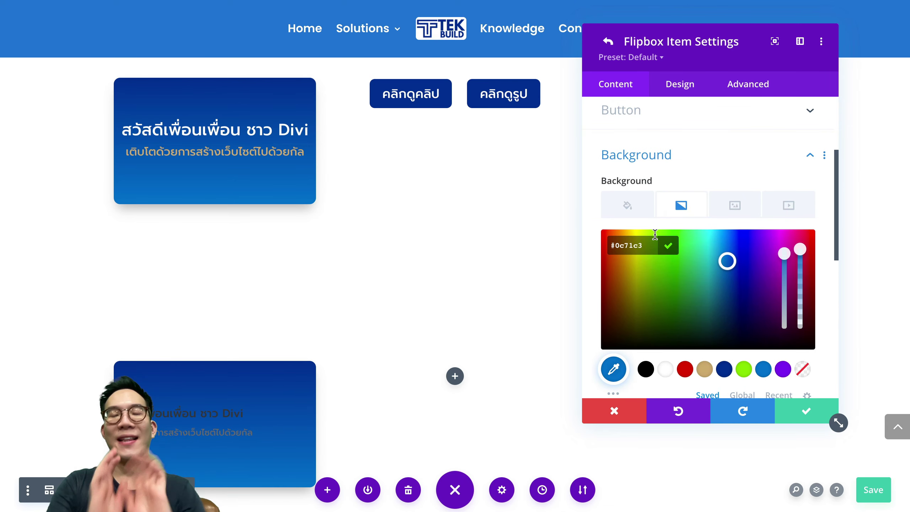
pyautogui.scroll(1, 654, 235)
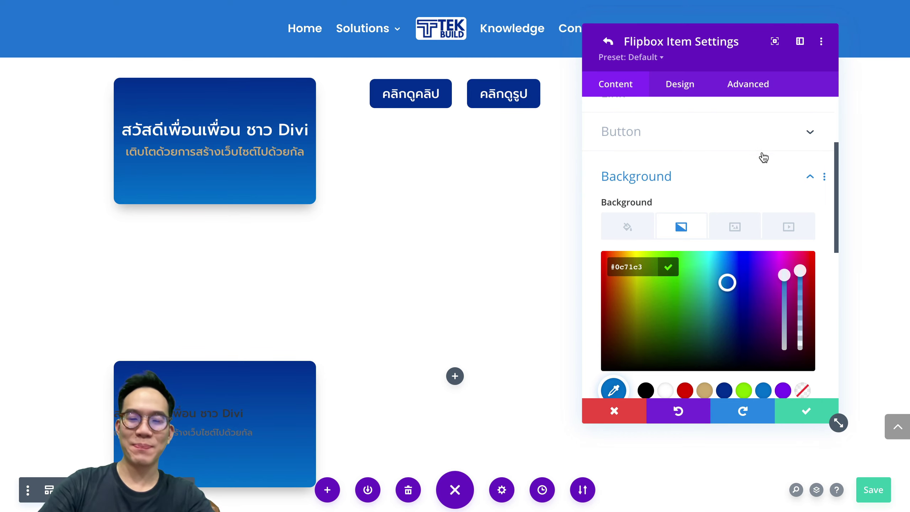
pyautogui.click(684, 94)
pyautogui.scroll(-1, 684, 178)
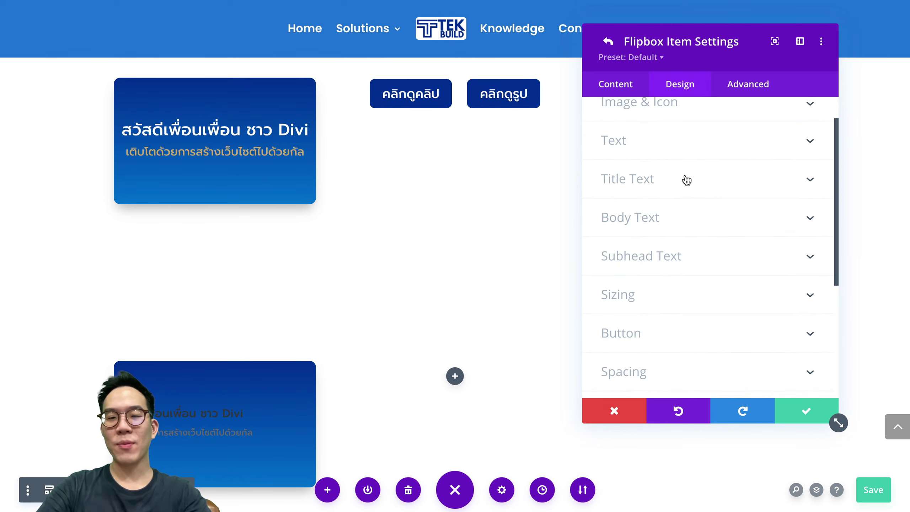
pyautogui.click(679, 176)
pyautogui.scroll(-7, 706, 230)
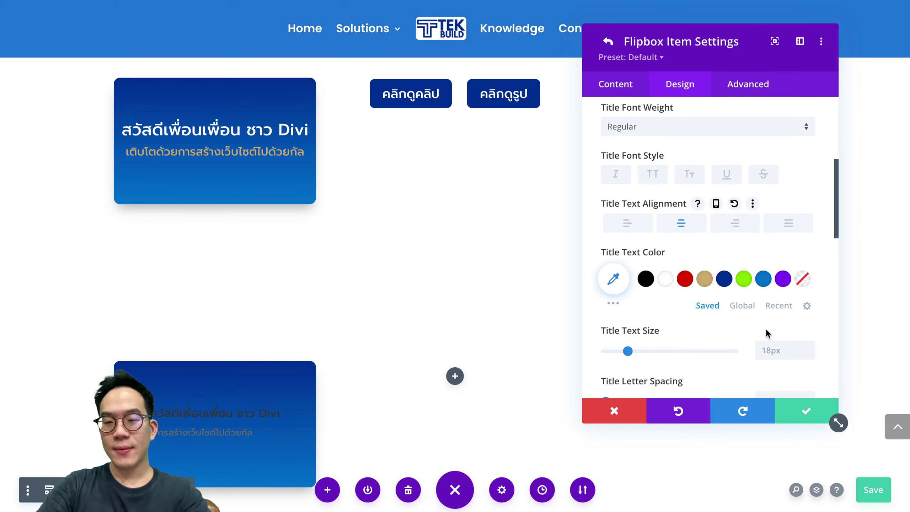
pyautogui.click(665, 279)
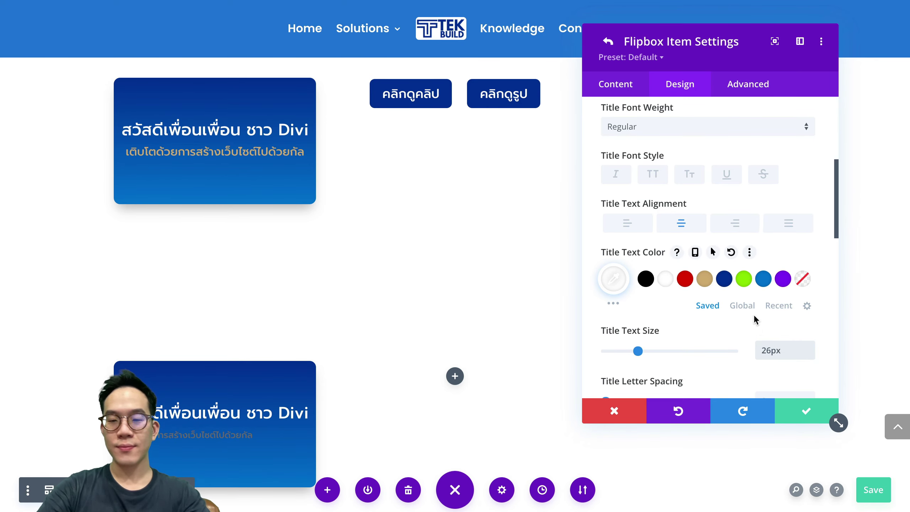
# Style the first flipbox item's body text with the tan saved colour, 18px size and centered alignment
pyautogui.scroll(-6, 740, 315)
pyautogui.scroll(-9, 755, 320)
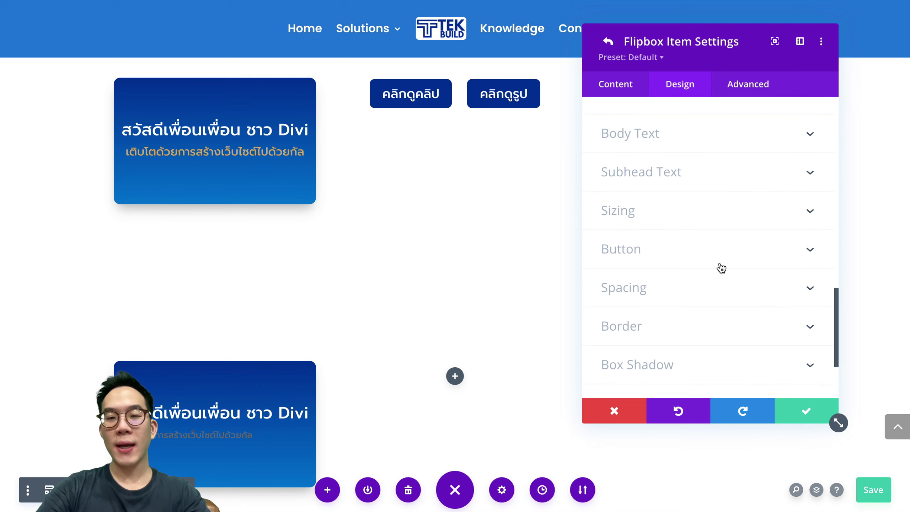
pyautogui.click(694, 150)
pyautogui.scroll(-3, 711, 208)
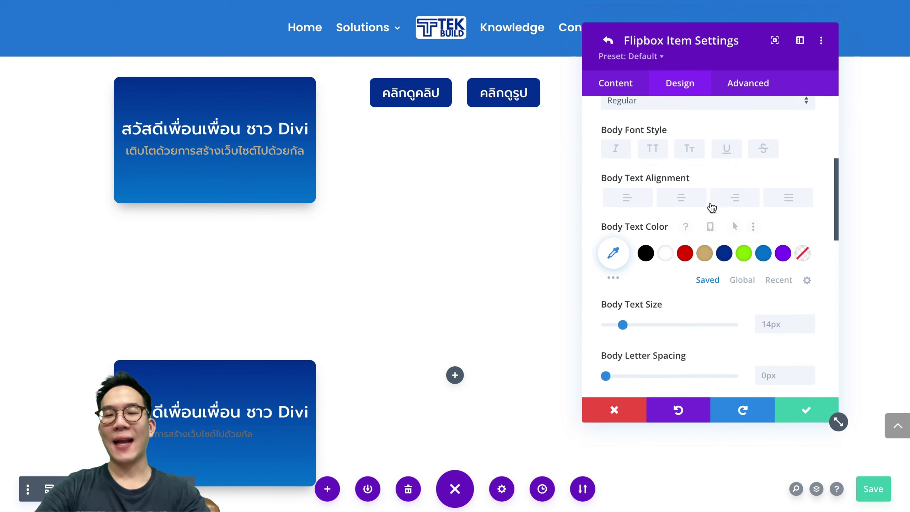
pyautogui.click(704, 235)
pyautogui.tripleClick(770, 307)
pyautogui.write('20')
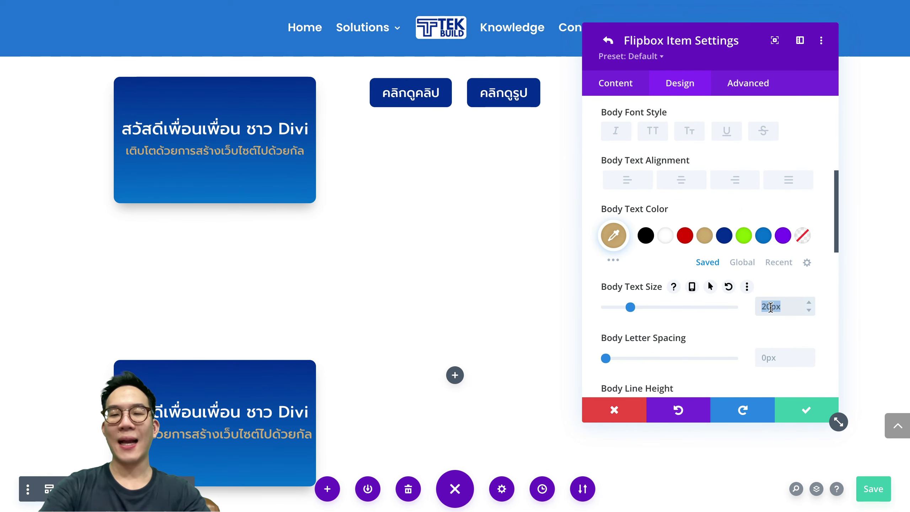
pyautogui.write('18px')
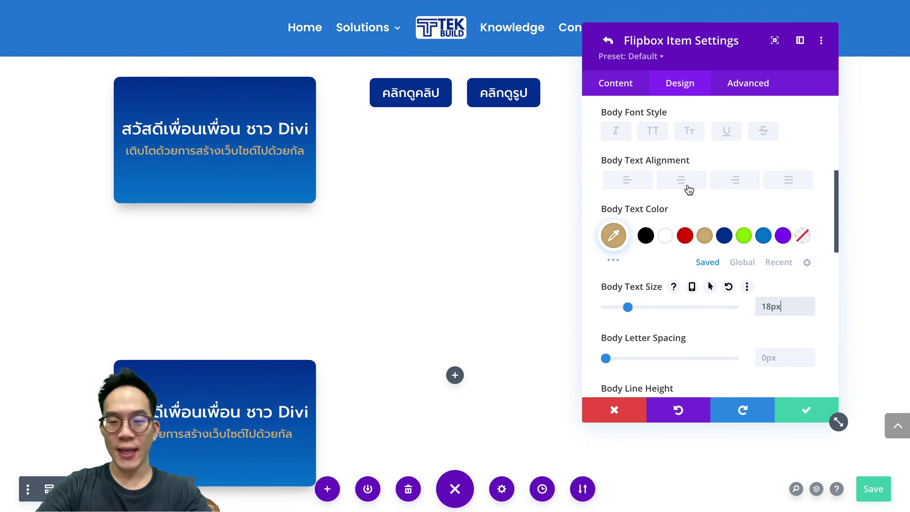
pyautogui.click(687, 190)
pyautogui.scroll(1, 688, 255)
pyautogui.scroll(-2, 688, 255)
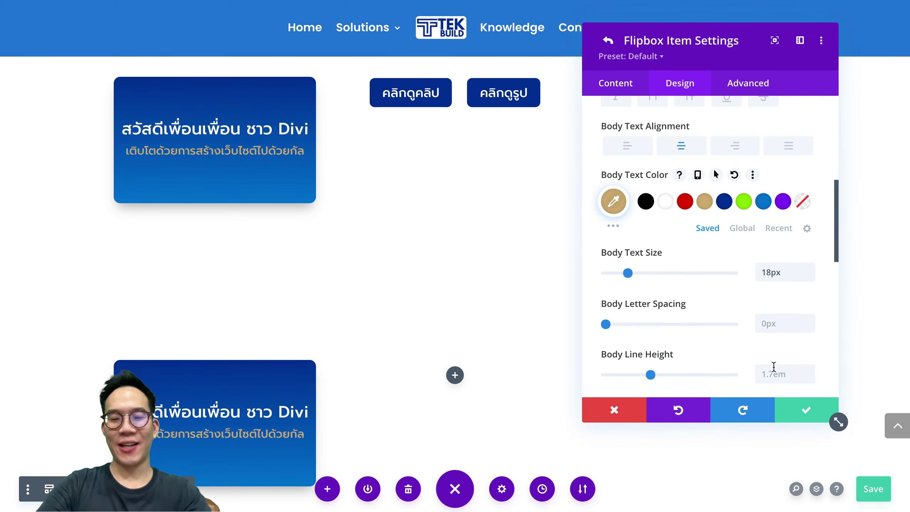
# Set the second flipbox item's body text to dark blue with centered alignment and preview the card's back side
pyautogui.click(609, 41)
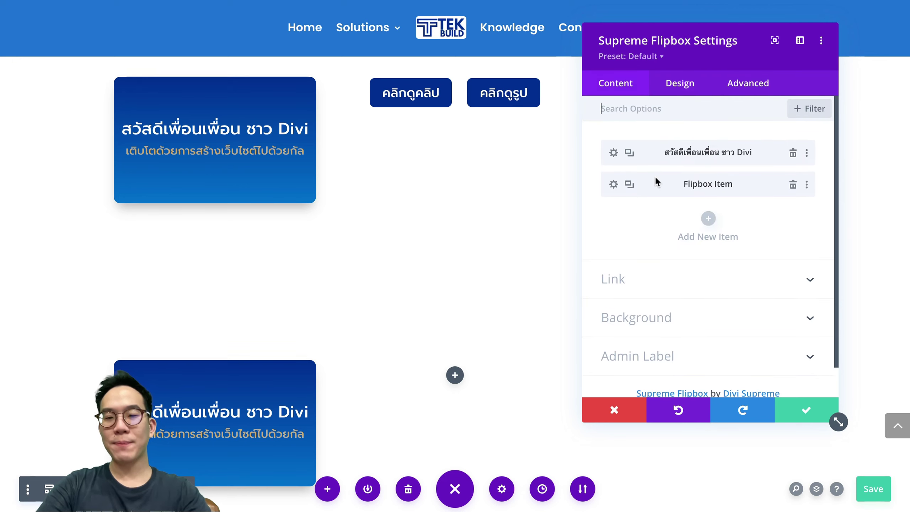
pyautogui.click(612, 185)
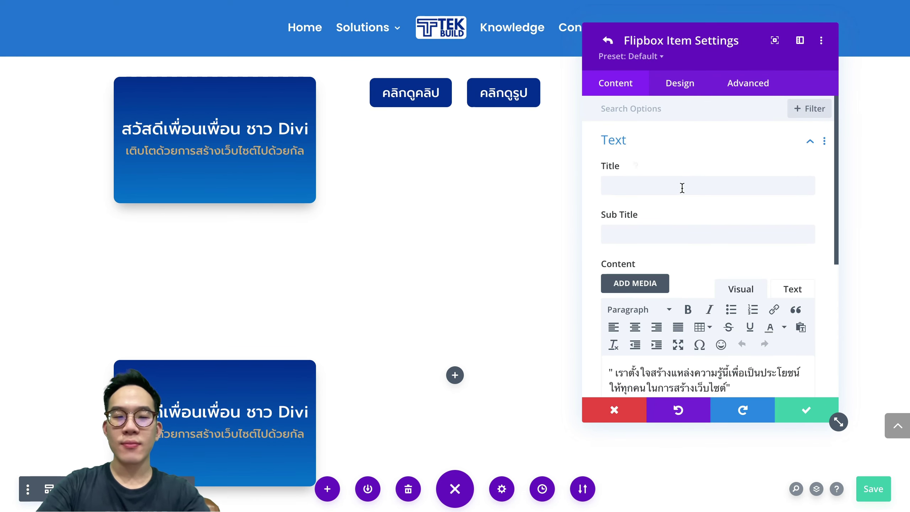
pyautogui.click(680, 82)
pyautogui.scroll(-5, 668, 215)
pyautogui.scroll(5, 668, 215)
pyautogui.scroll(-2, 671, 216)
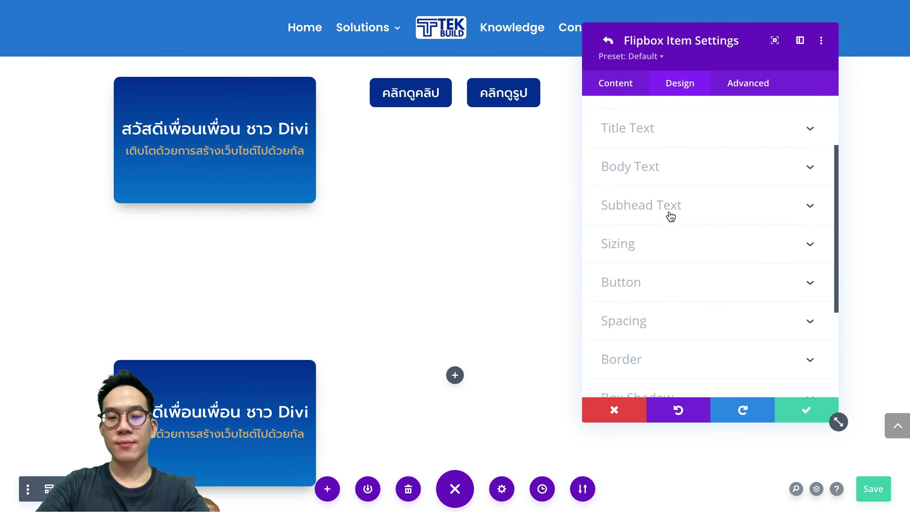
pyautogui.scroll(-2, 670, 216)
pyautogui.scroll(2, 669, 212)
pyautogui.click(653, 166)
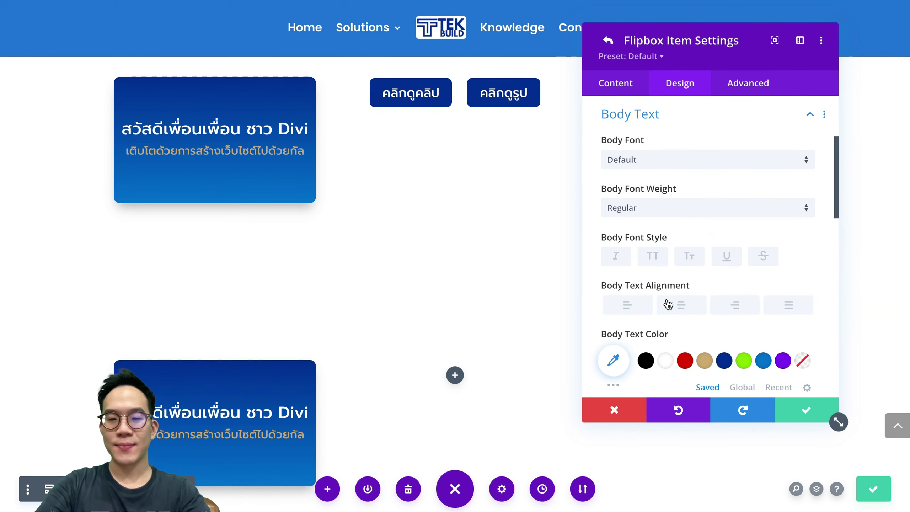
pyautogui.click(724, 360)
pyautogui.scroll(2, 727, 367)
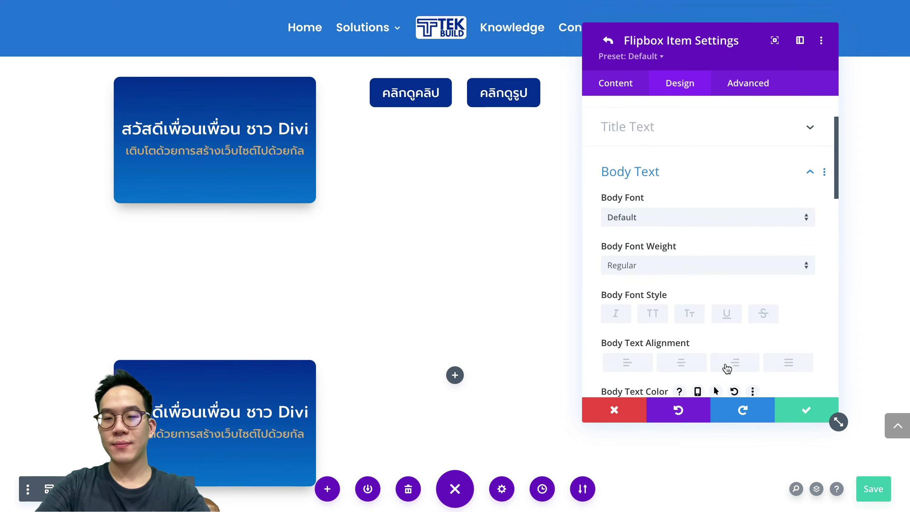
pyautogui.scroll(-2, 727, 368)
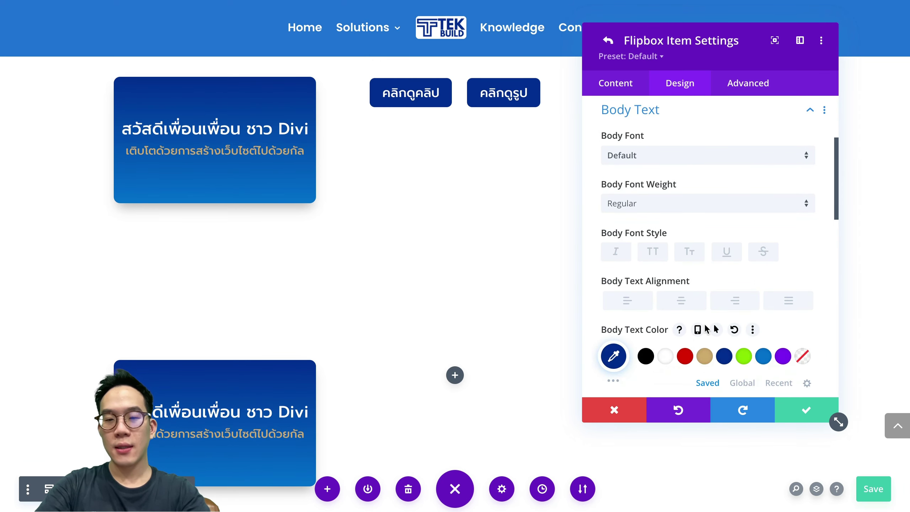
pyautogui.click(685, 300)
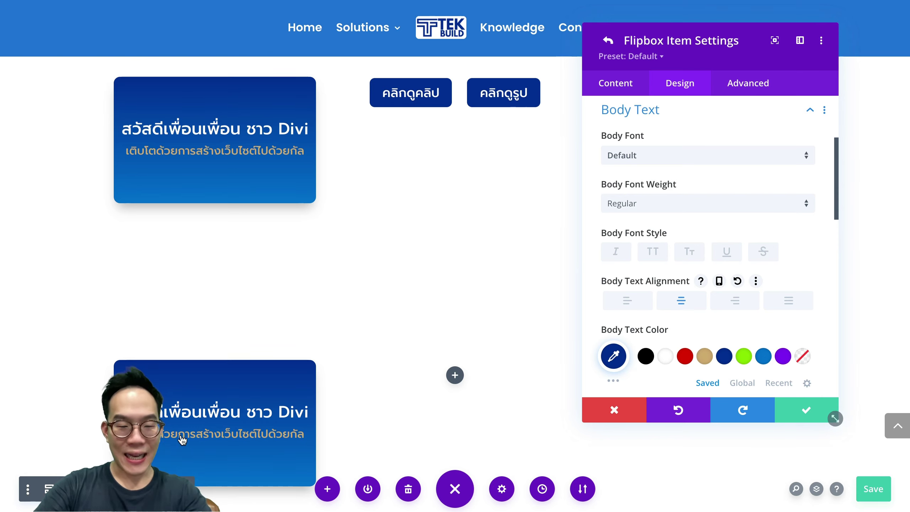
pyautogui.moveTo(183, 441)
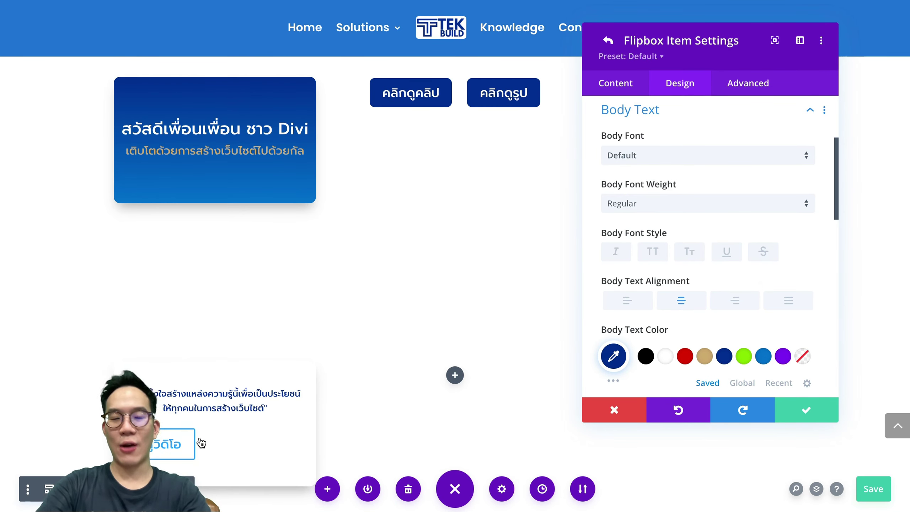
# Center-align the button in the second flipbox item's design settings
pyautogui.scroll(-5, 680, 250)
pyautogui.click(702, 215)
pyautogui.scroll(-5, 702, 215)
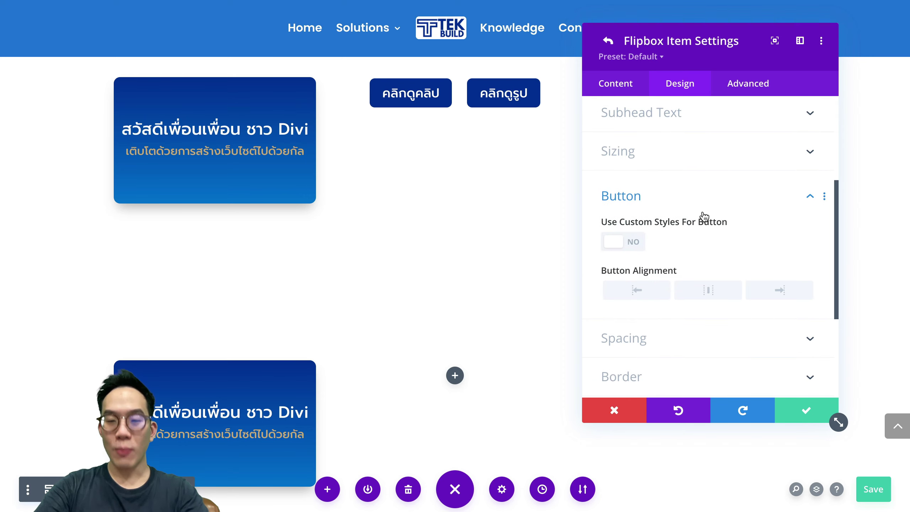
pyautogui.scroll(-1, 702, 213)
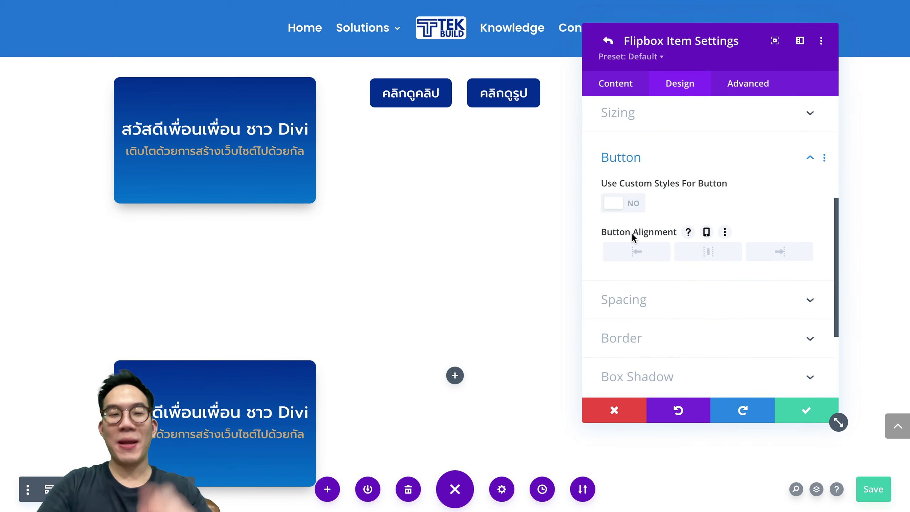
pyautogui.click(698, 262)
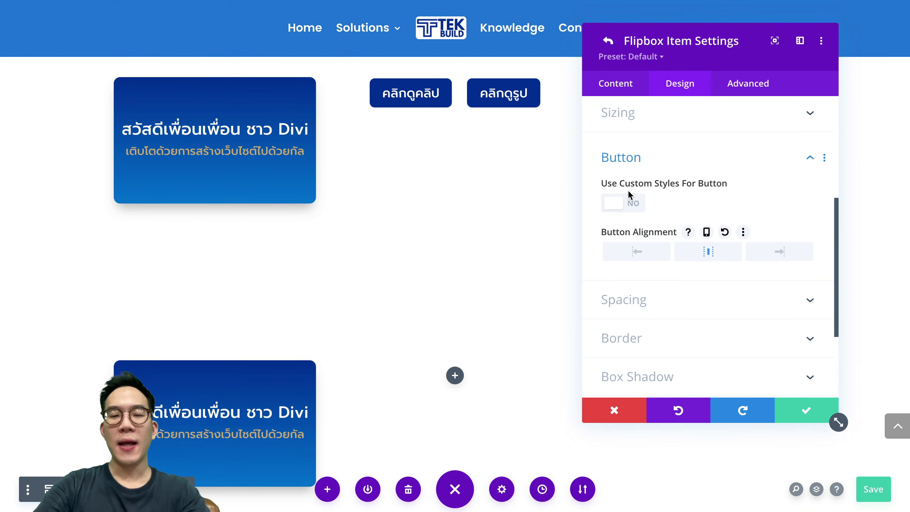
# Enable custom styles for the second item's button and set its text size to 10px
pyautogui.click(628, 201)
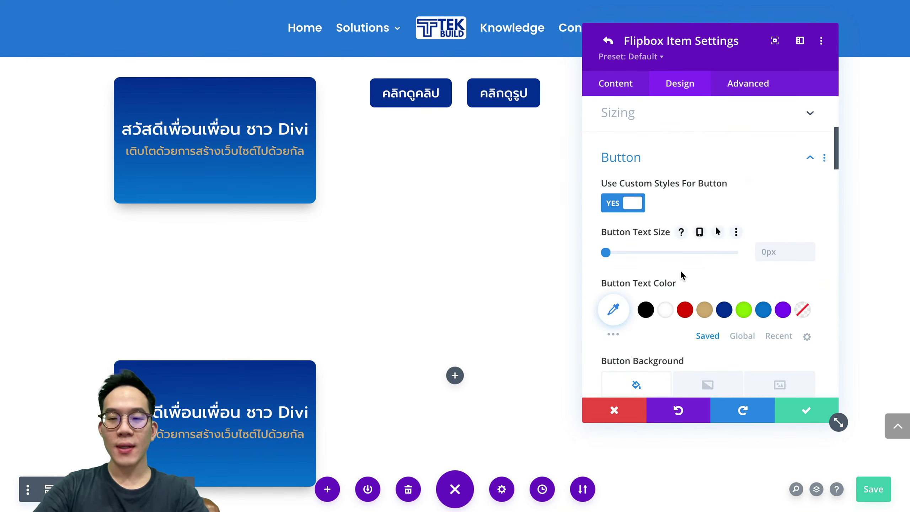
pyautogui.moveTo(225, 444)
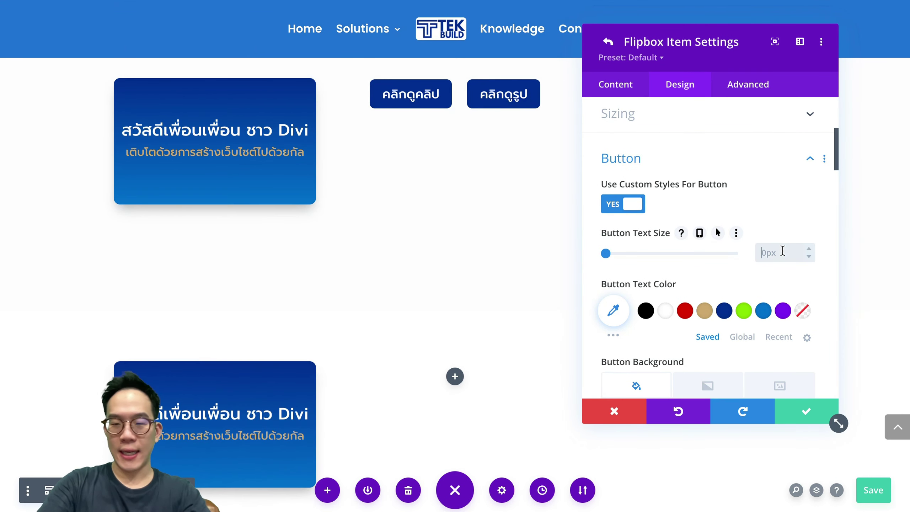
pyautogui.click(782, 252)
pyautogui.write('10px')
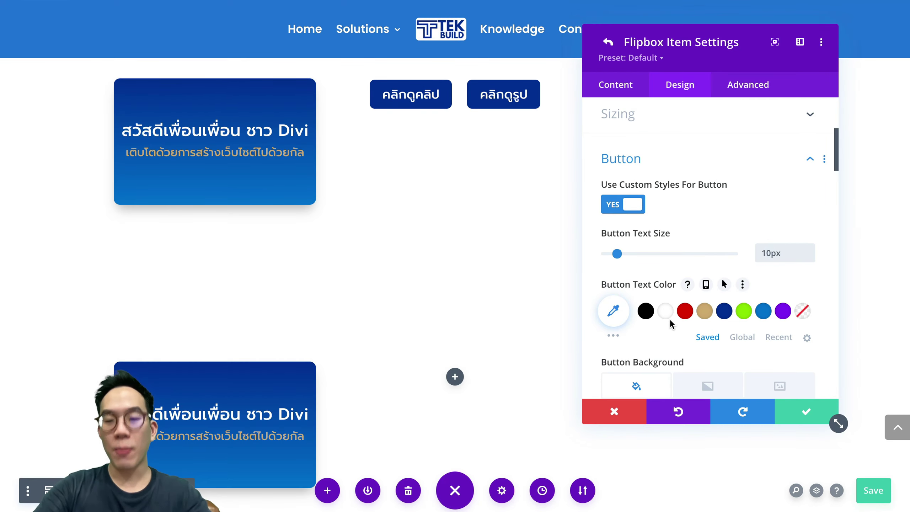
# Give the button white #ffffff text and a dark blue background, and preview it on the card's back side
pyautogui.scroll(-1, 669, 319)
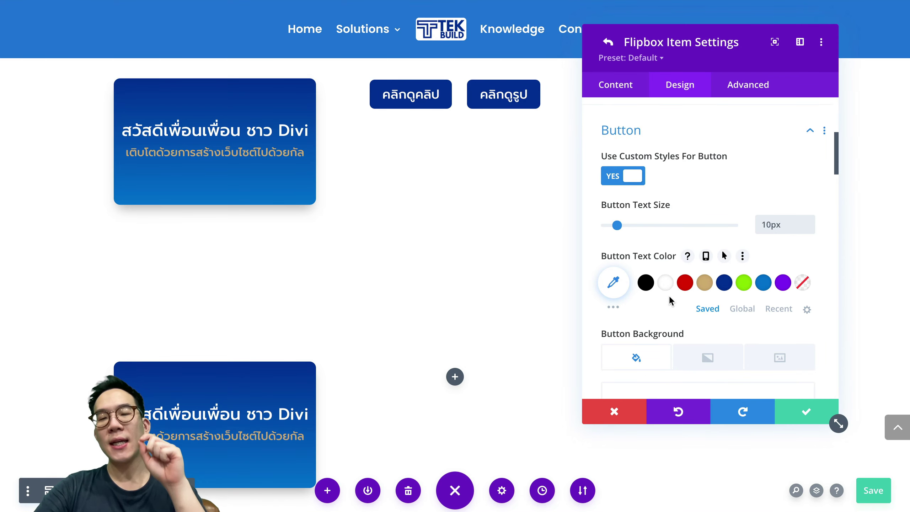
pyautogui.scroll(-1, 669, 296)
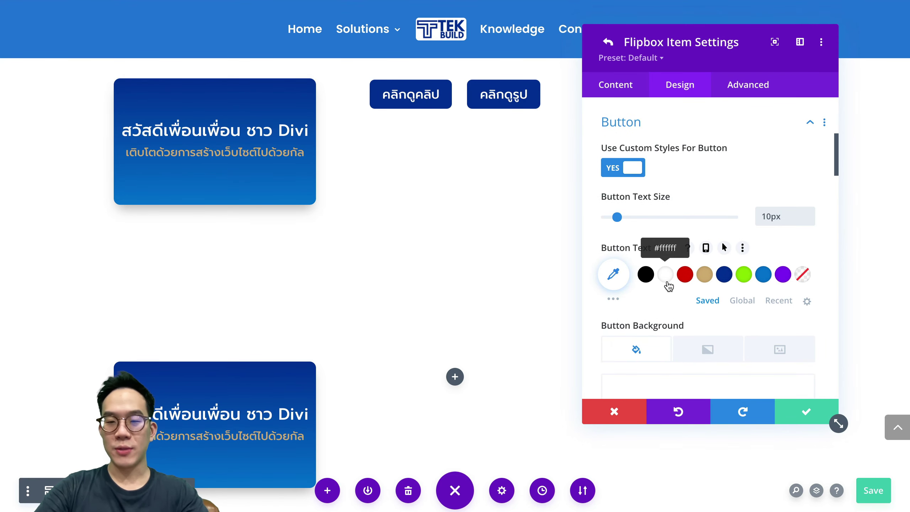
pyautogui.scroll(-5, 665, 283)
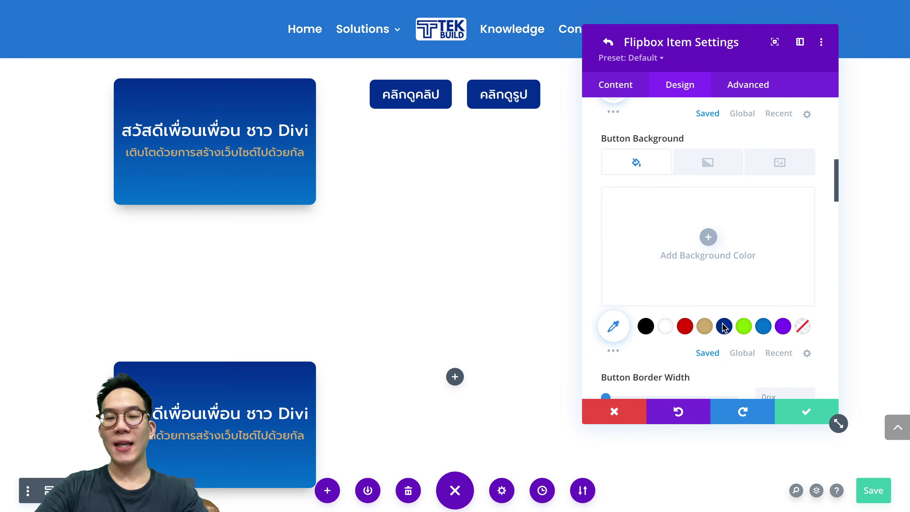
pyautogui.click(724, 327)
pyautogui.moveTo(233, 446)
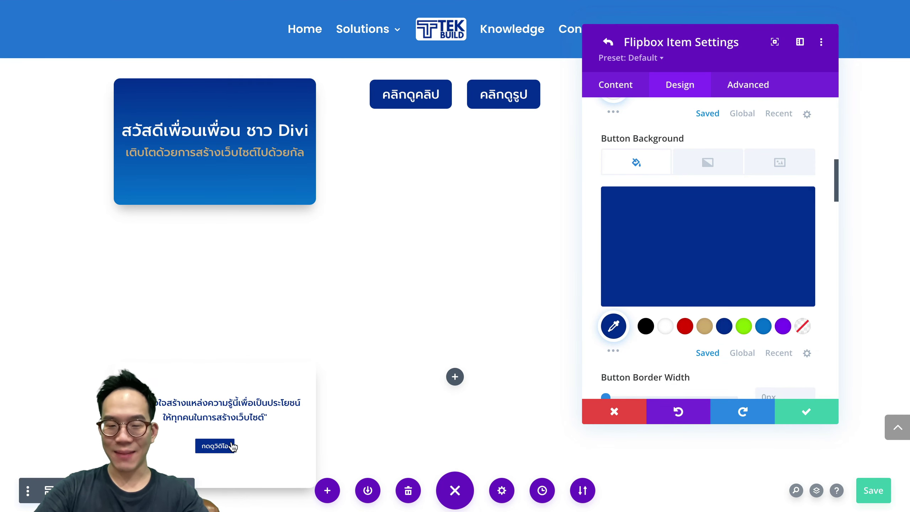
# Give the second flipbox item's button a red #e02b20 background for its hover state and close the settings
pyautogui.scroll(1, 717, 175)
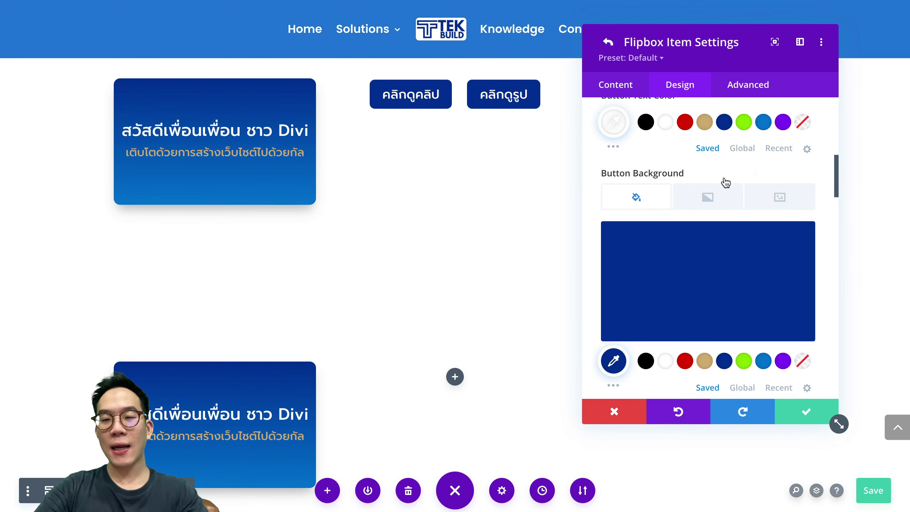
pyautogui.click(730, 175)
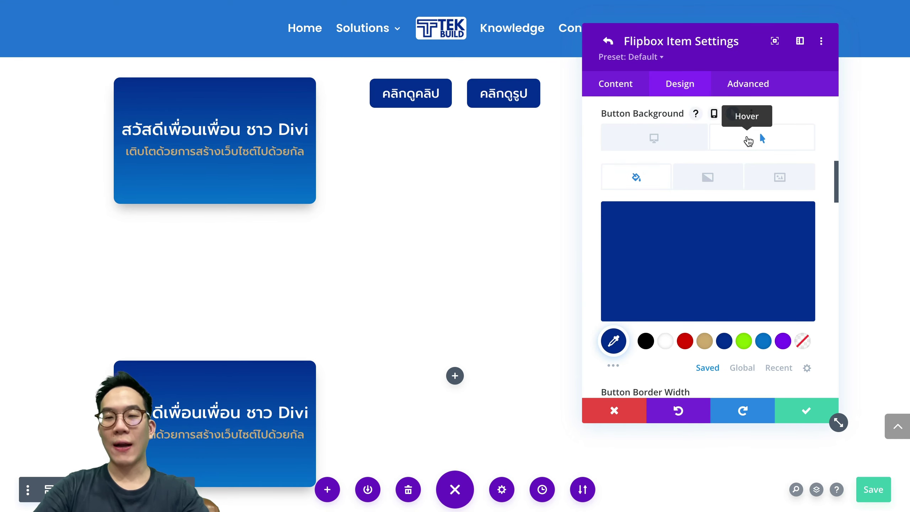
pyautogui.click(748, 141)
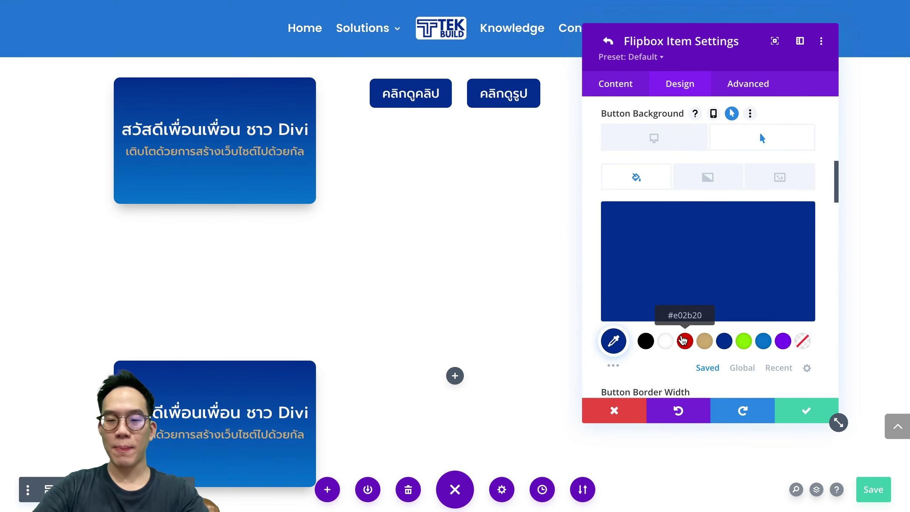
pyautogui.click(683, 339)
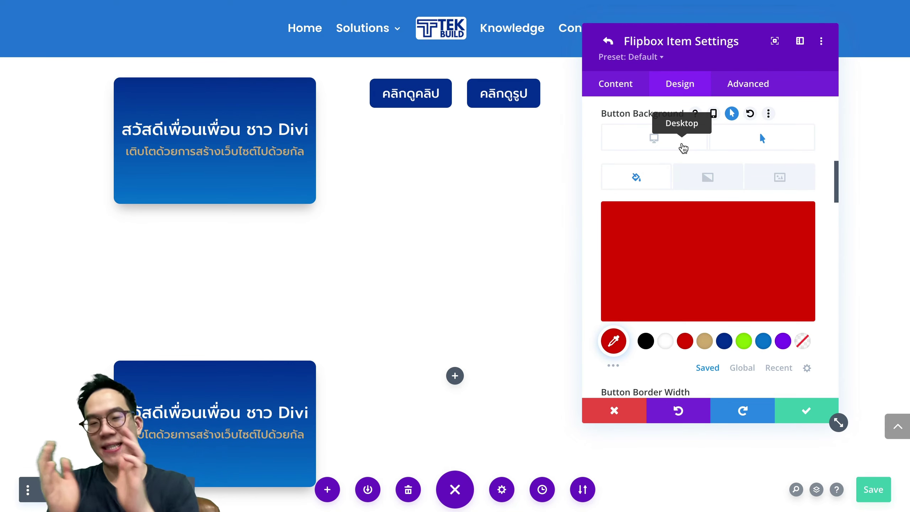
pyautogui.scroll(-8, 693, 208)
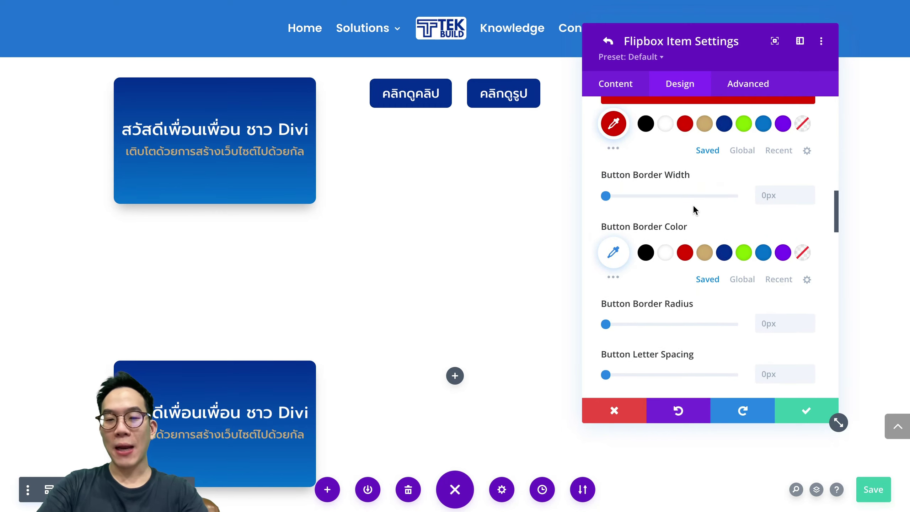
pyautogui.click(780, 249)
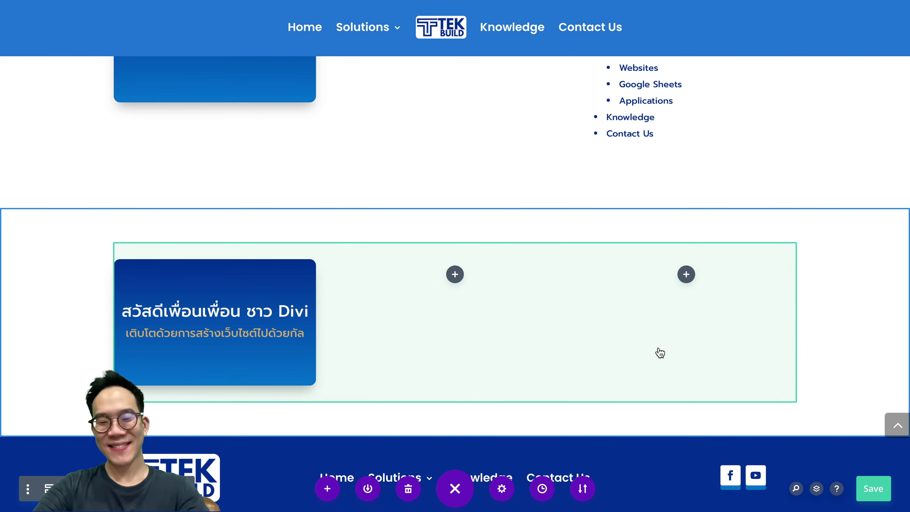
# Insert a Supreme Button module in the empty column beside the flipbox, keeping its settings window clear of the preview
pyautogui.click(454, 274)
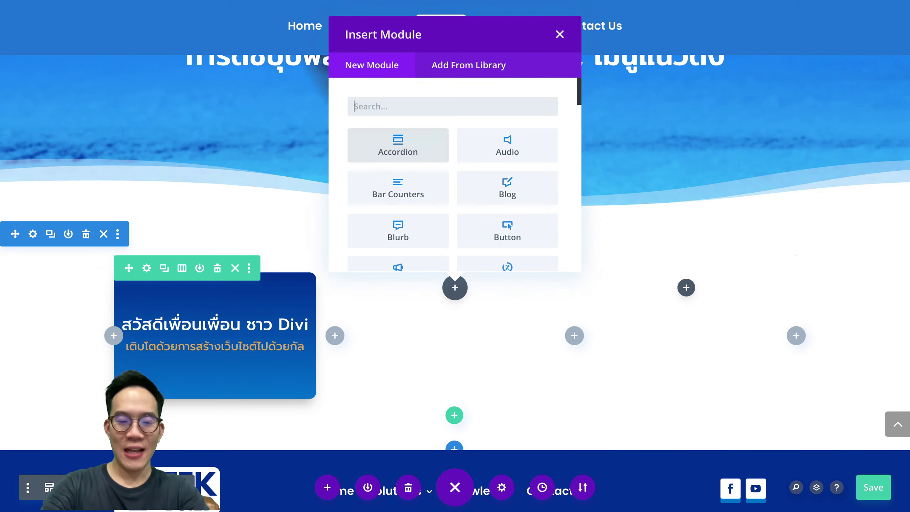
pyautogui.write('button')
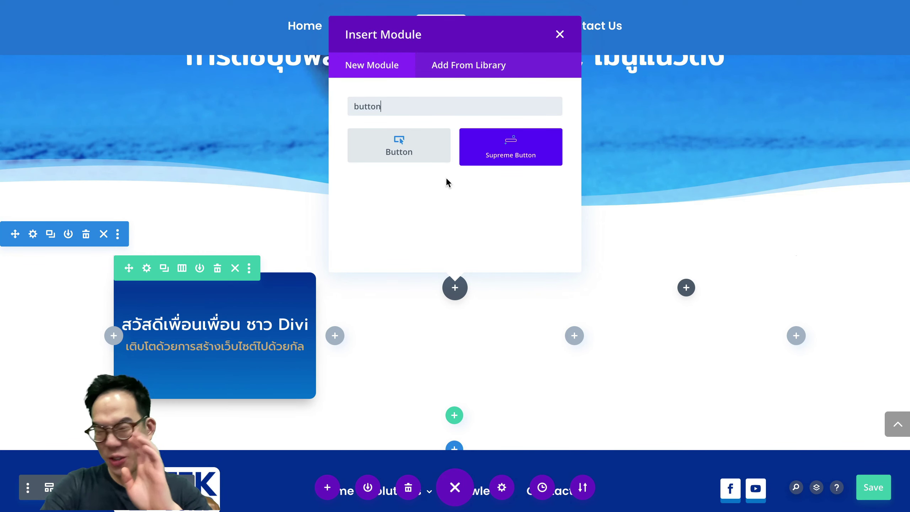
pyautogui.click(503, 154)
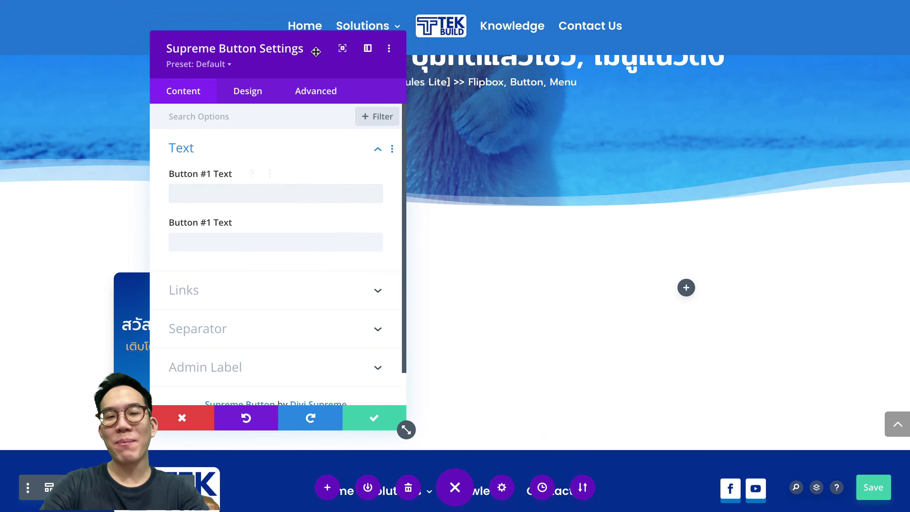
pyautogui.moveTo(313, 50); pyautogui.dragTo(745, 56)
# Label the first button "คลิกดูวิดิโอ" and the second button "คลิกดูภาพ"
pyautogui.click(735, 197)
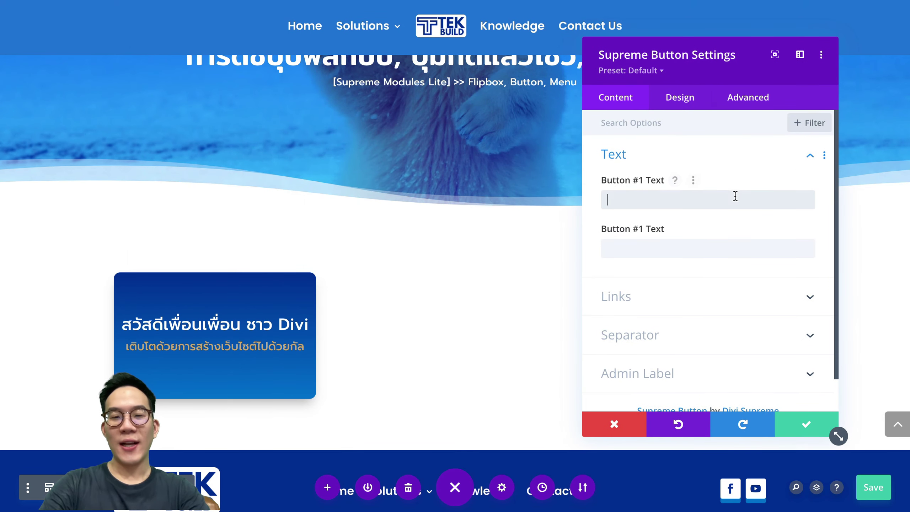
pyautogui.write('คลิกดู')
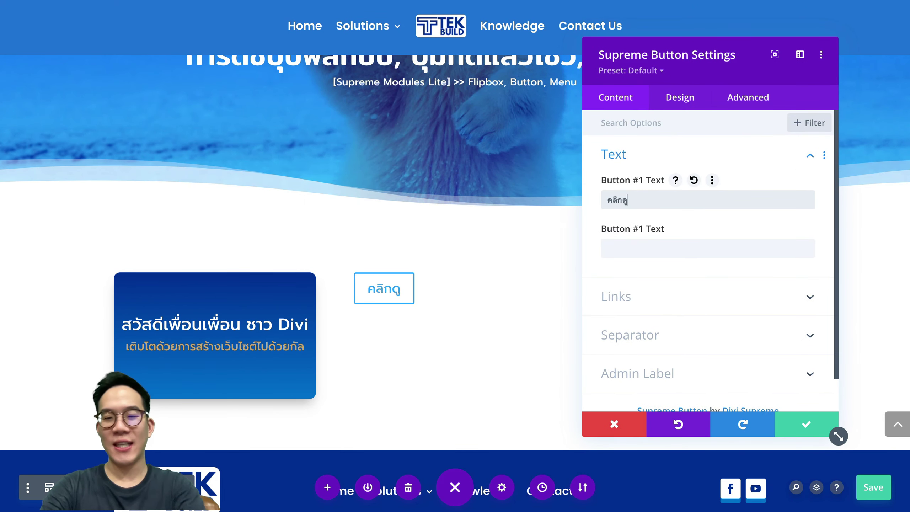
pyautogui.write('วิดิโอ')
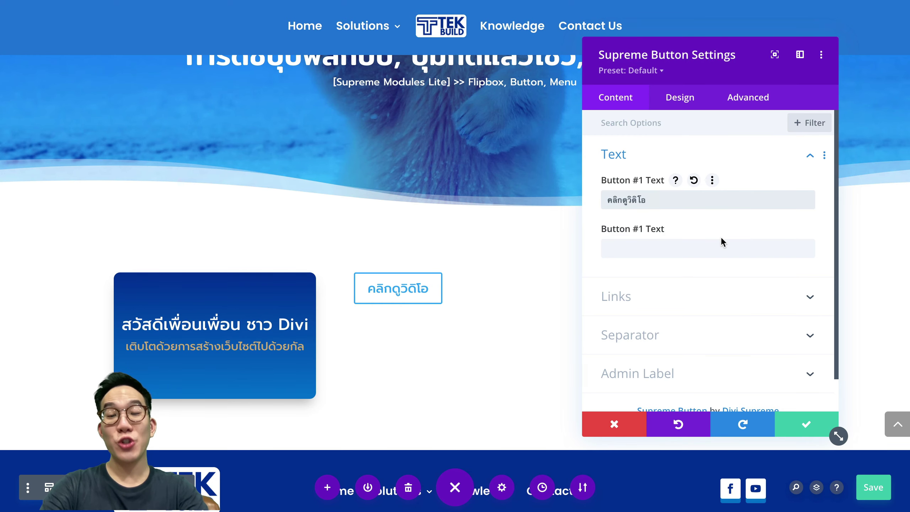
pyautogui.click(722, 242)
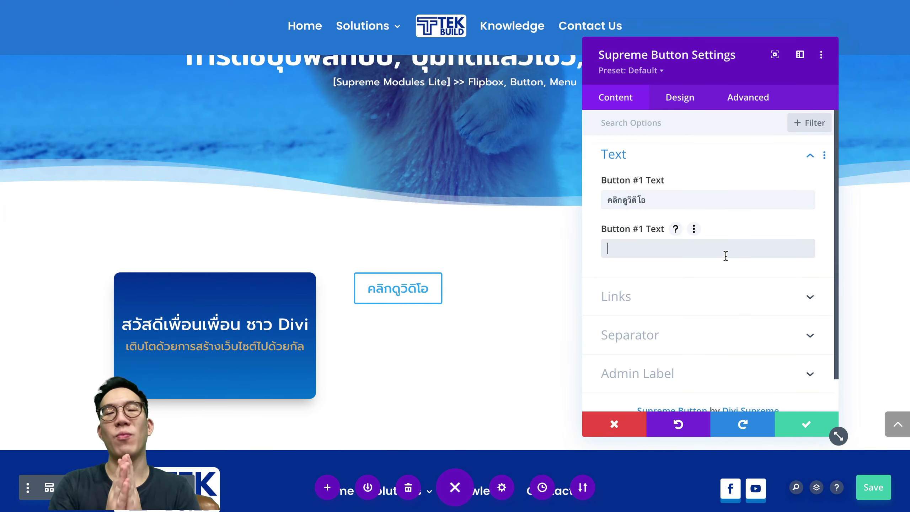
pyautogui.write('คลิกดูภาพ')
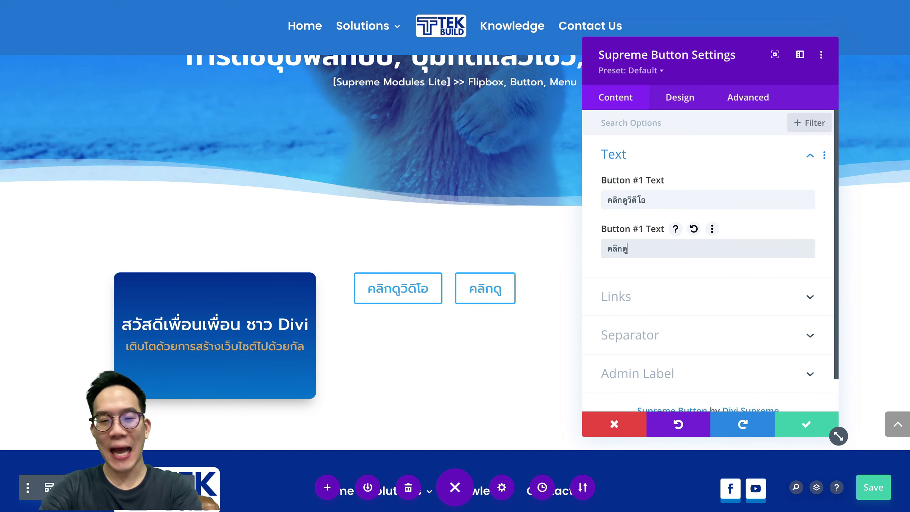
# Switch to YouTube and copy the share link of the Facebook Messenger Plugin video for the first button's URL
pyautogui.click(698, 285)
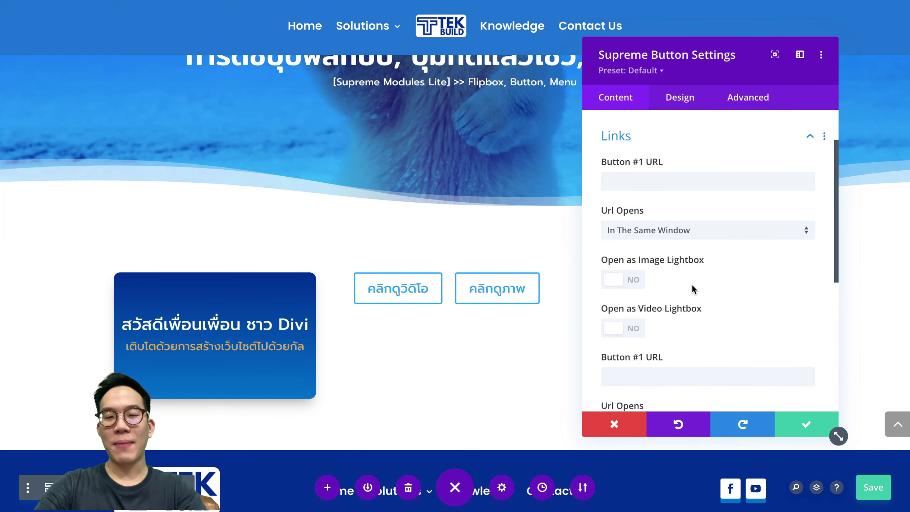
pyautogui.click(669, 204)
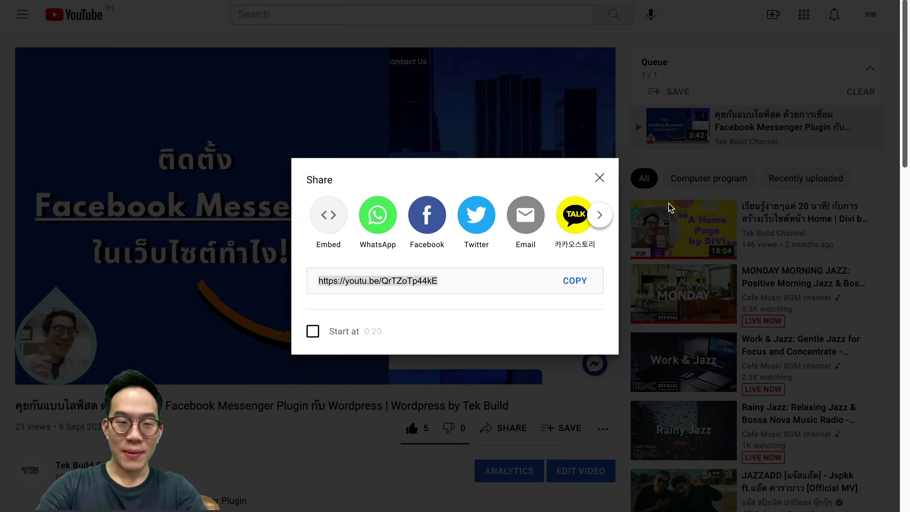
pyautogui.click(671, 207)
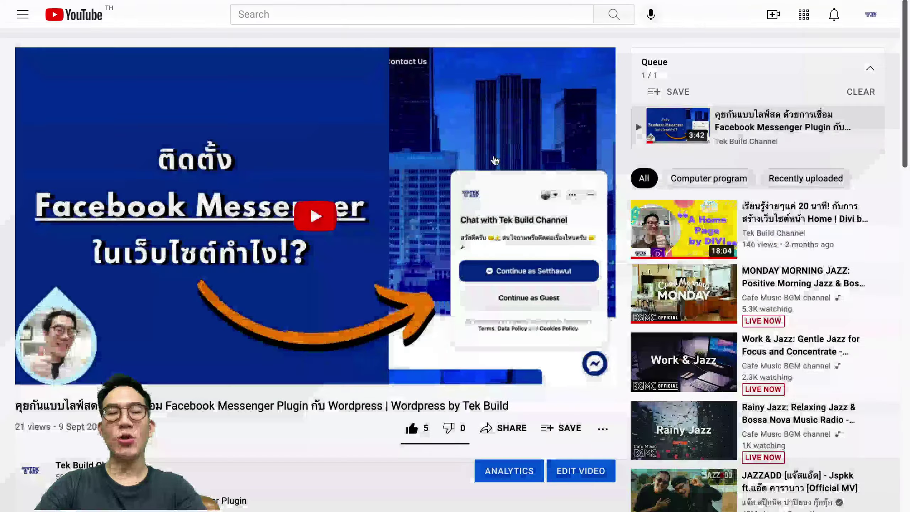
pyautogui.scroll(-1, 475, 305)
pyautogui.scroll(1, 474, 305)
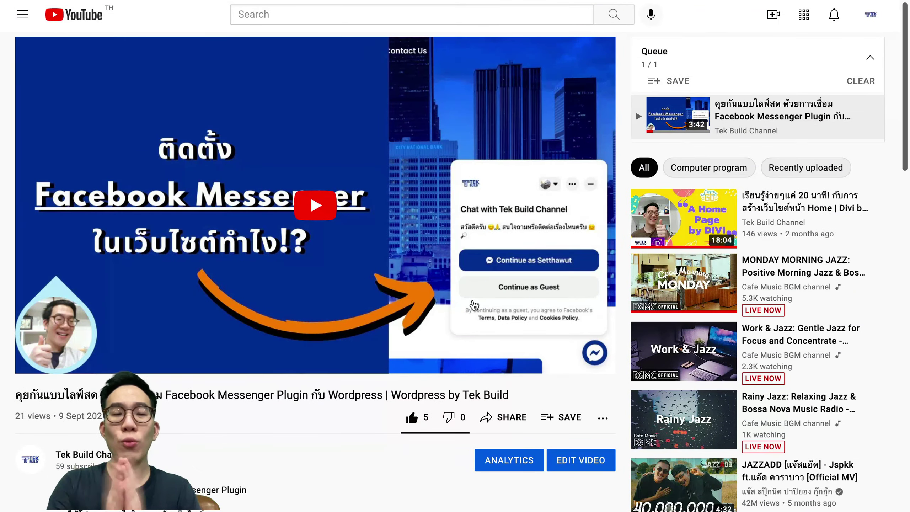
pyautogui.click(501, 423)
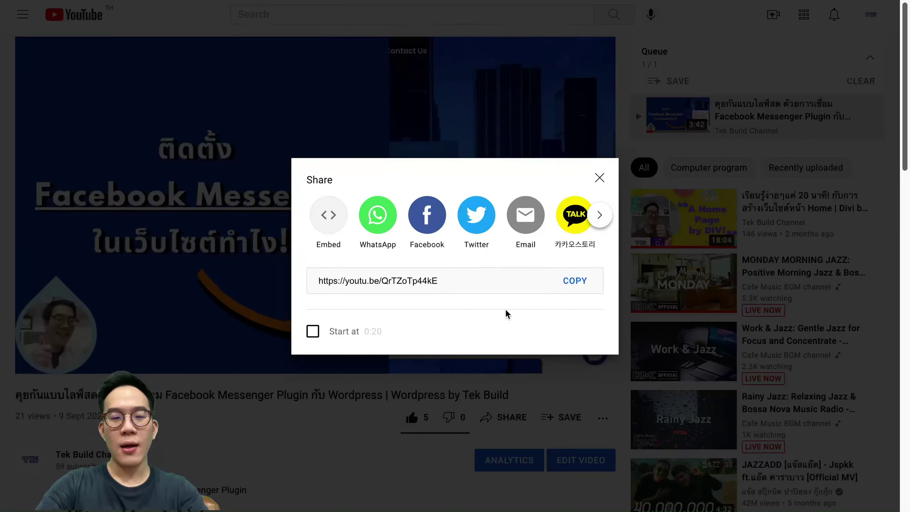
pyautogui.click(594, 279)
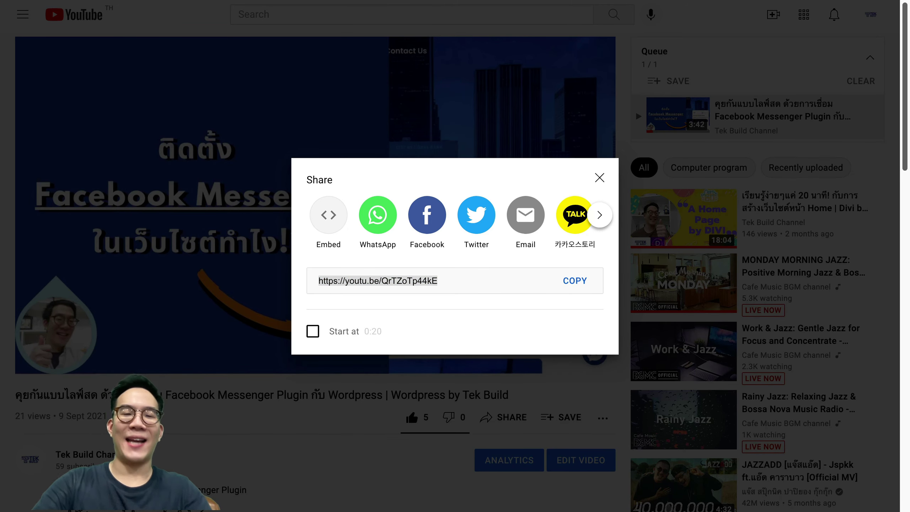
pyautogui.click(541, 293)
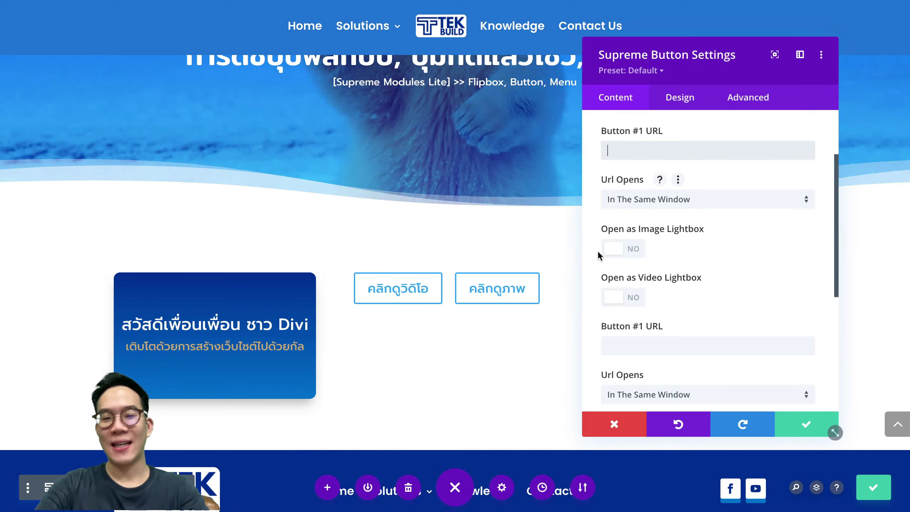
pyautogui.hotkey('ctrl', 'v')
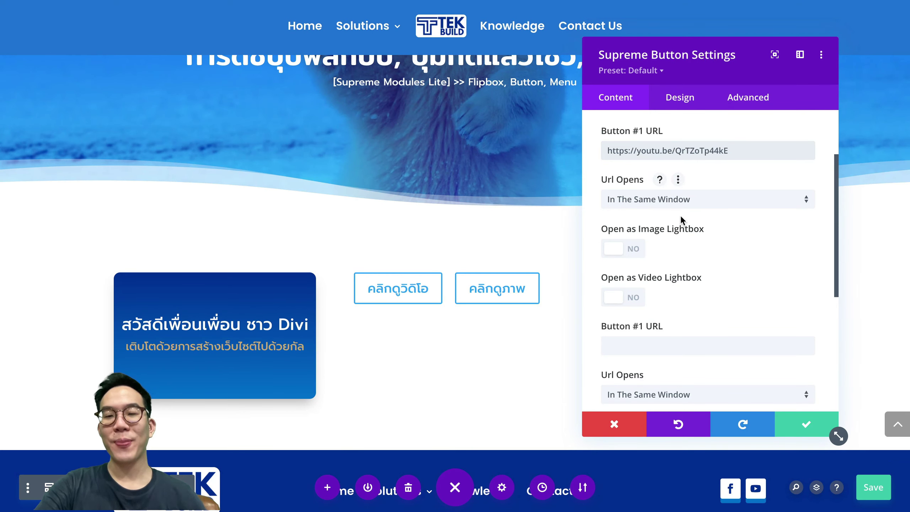
pyautogui.click(637, 303)
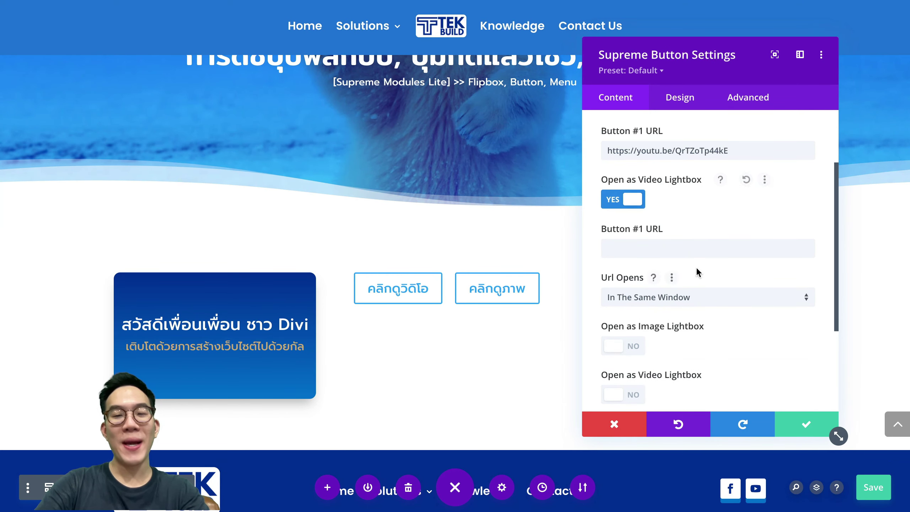
# Make the second button open as an image lightbox, using the polar bear photo found in the media library with "หมี"
pyautogui.scroll(-2, 697, 266)
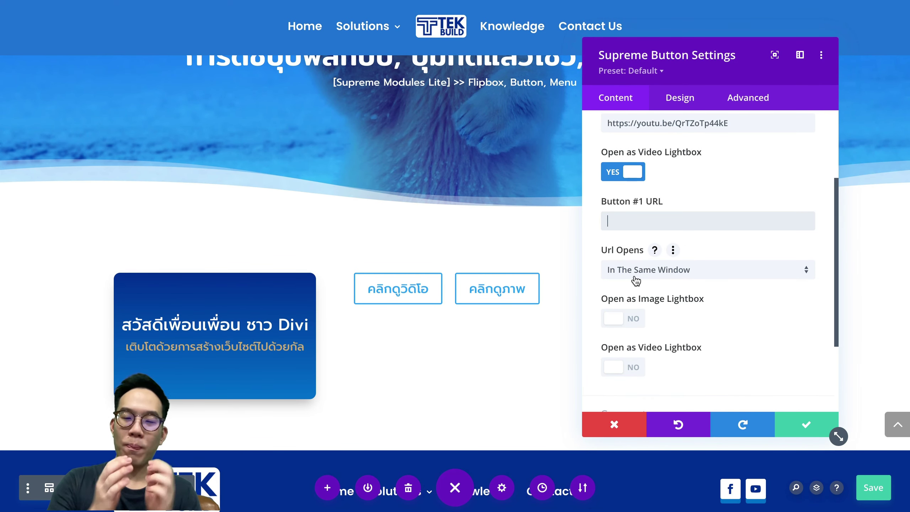
pyautogui.scroll(-2, 632, 282)
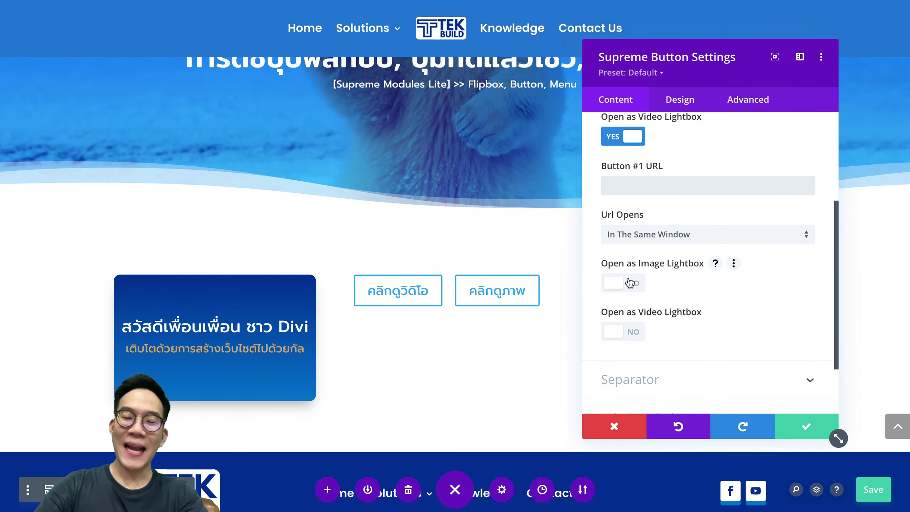
pyautogui.click(629, 283)
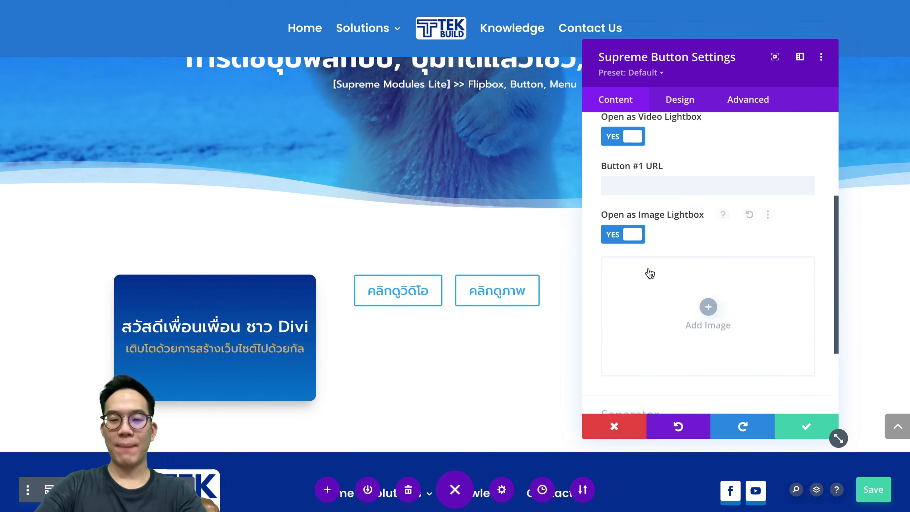
pyautogui.click(671, 318)
pyautogui.click(635, 103)
pyautogui.write('ด')
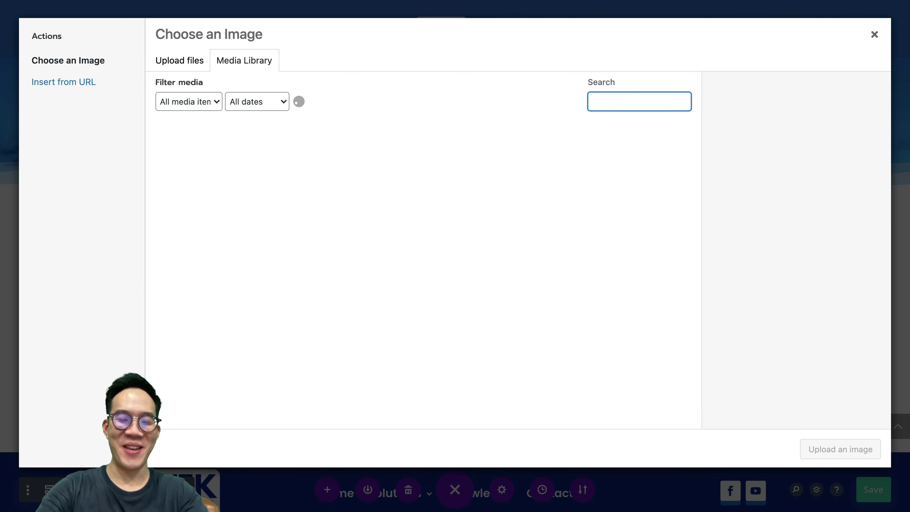
pyautogui.write('หมี')
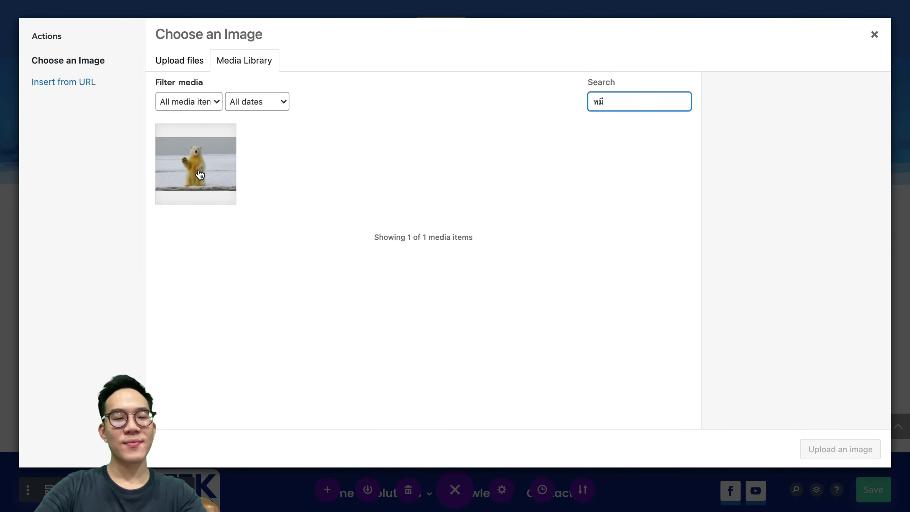
pyautogui.click(196, 172)
pyautogui.click(840, 449)
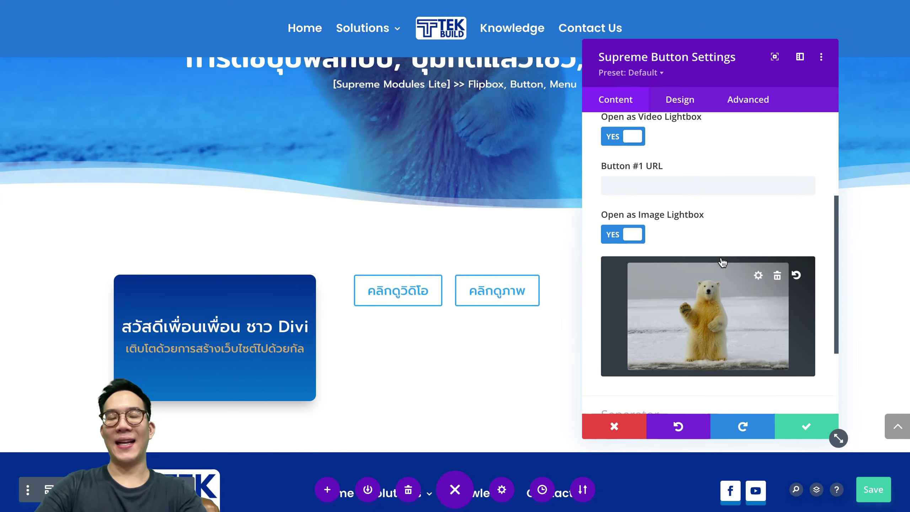
# Try the separator text "หฟกด" between the buttons with full width on mobile, and check it in the phone view
pyautogui.scroll(-3, 728, 269)
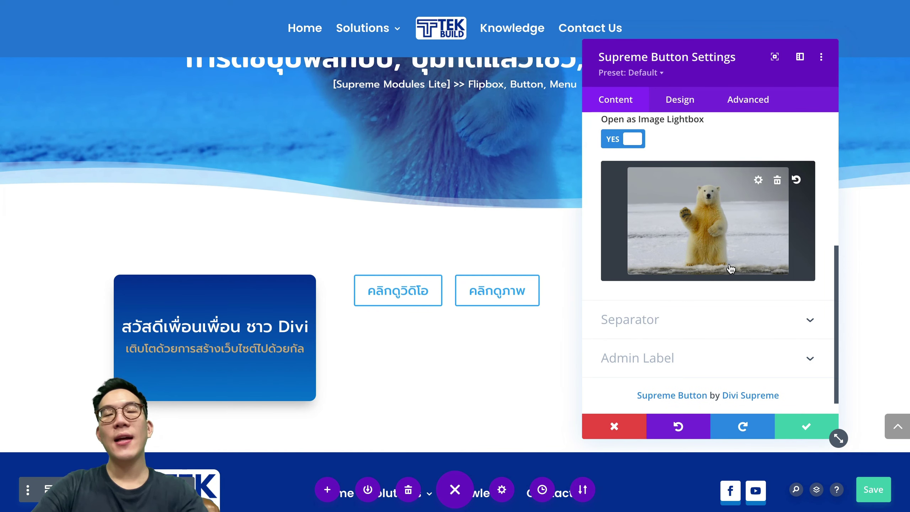
pyautogui.click(679, 296)
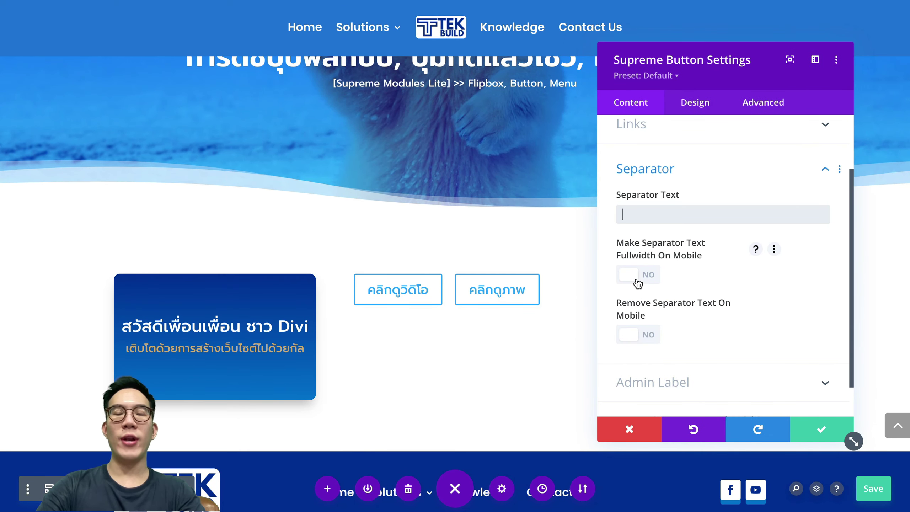
pyautogui.write('หฟกด')
pyautogui.click(634, 274)
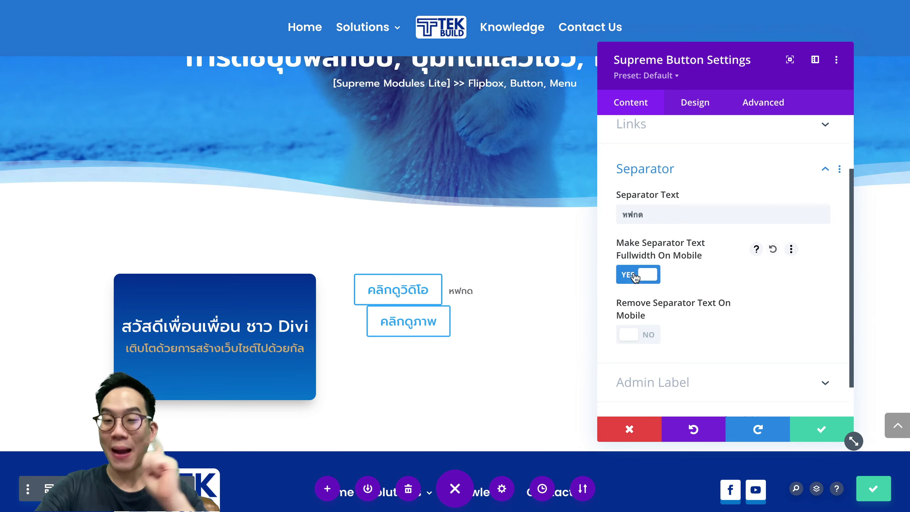
pyautogui.hotkey('ctrl', 'shift', 'p')
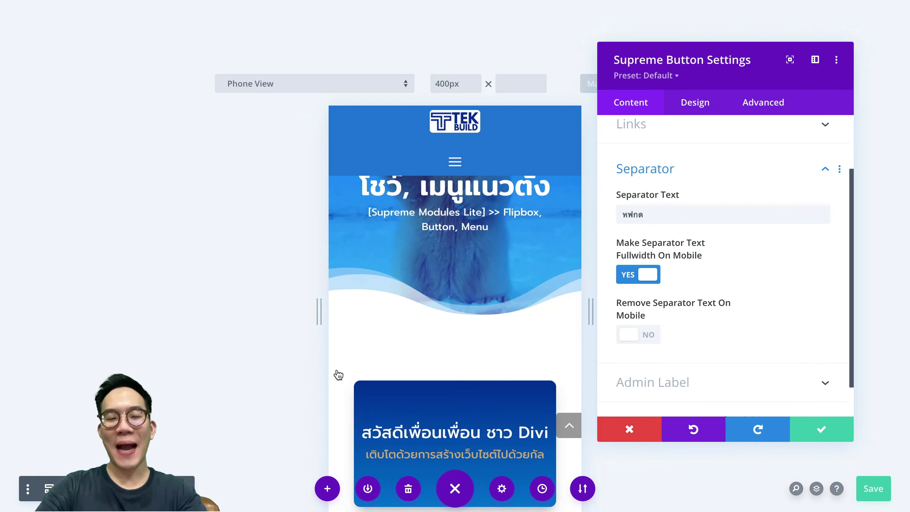
pyautogui.scroll(-3, 445, 350)
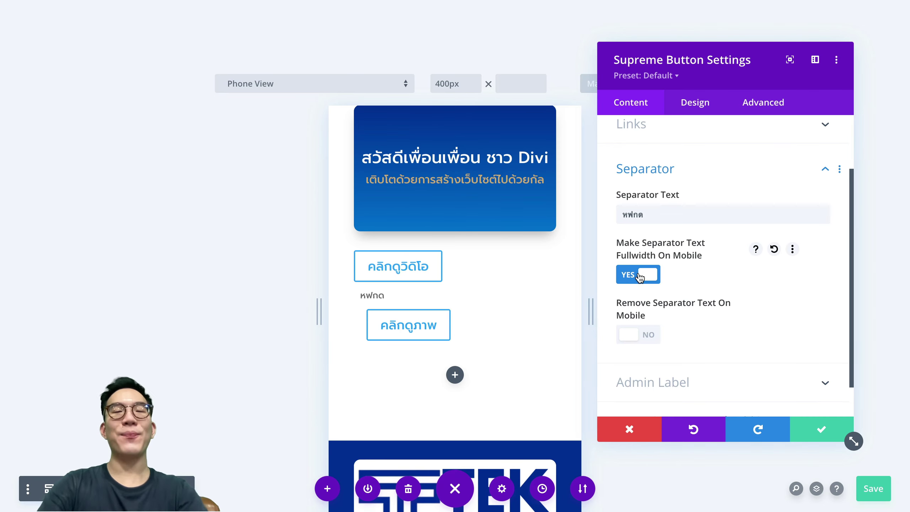
pyautogui.click(639, 275)
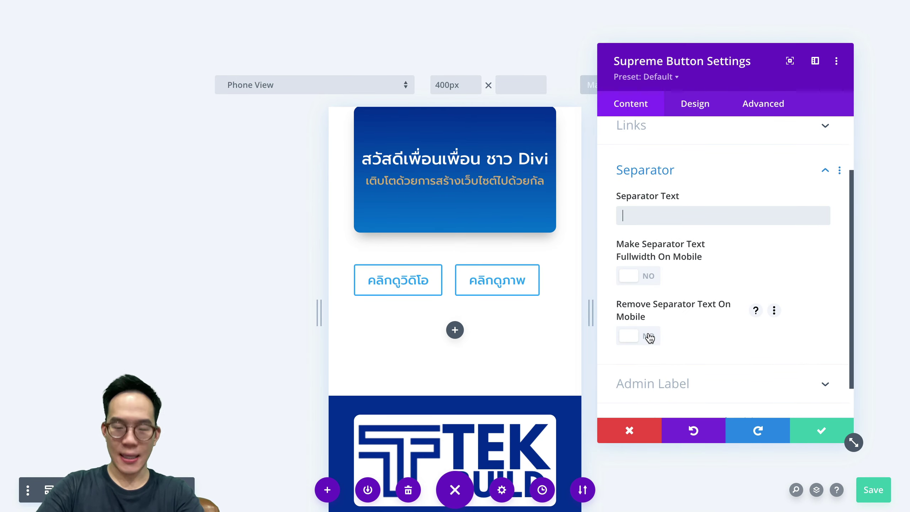
# Try the separator text "ฟหกด" with its removal on mobile switched on and off, and clear the text again
pyautogui.write('ฟหกด')
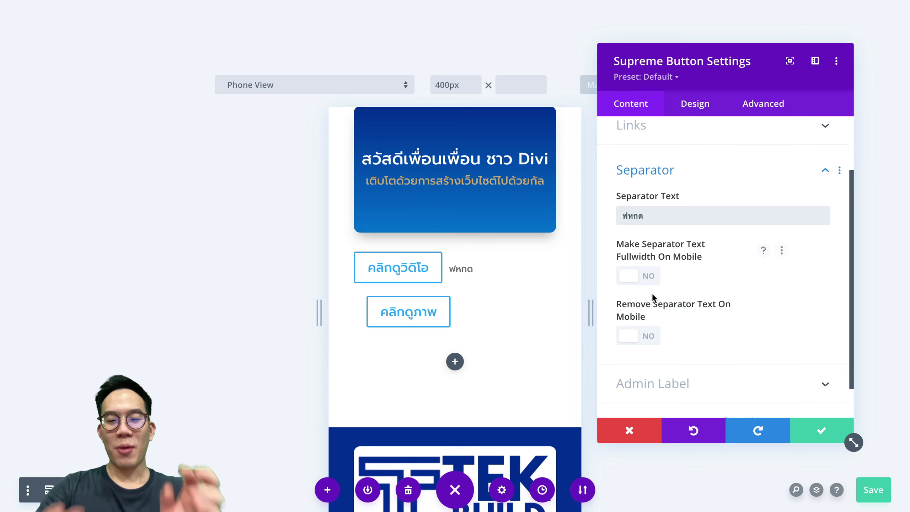
pyautogui.click(642, 336)
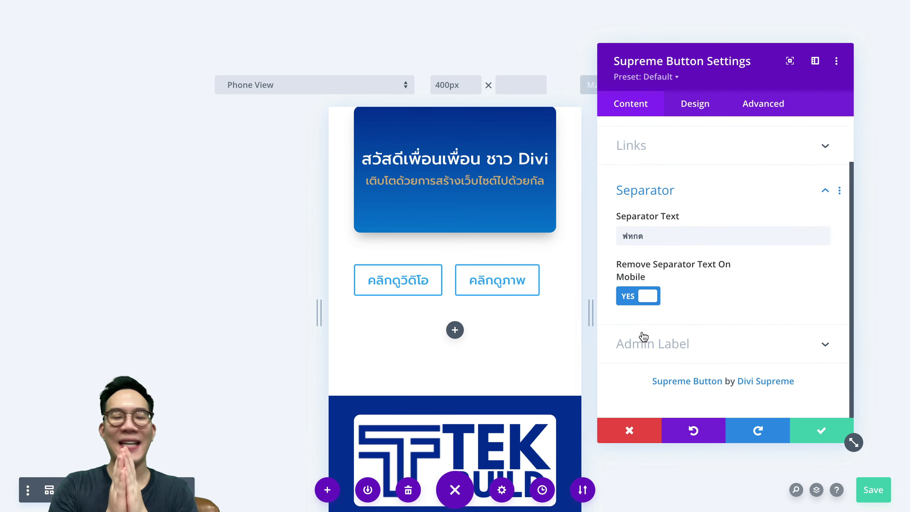
pyautogui.click(631, 292)
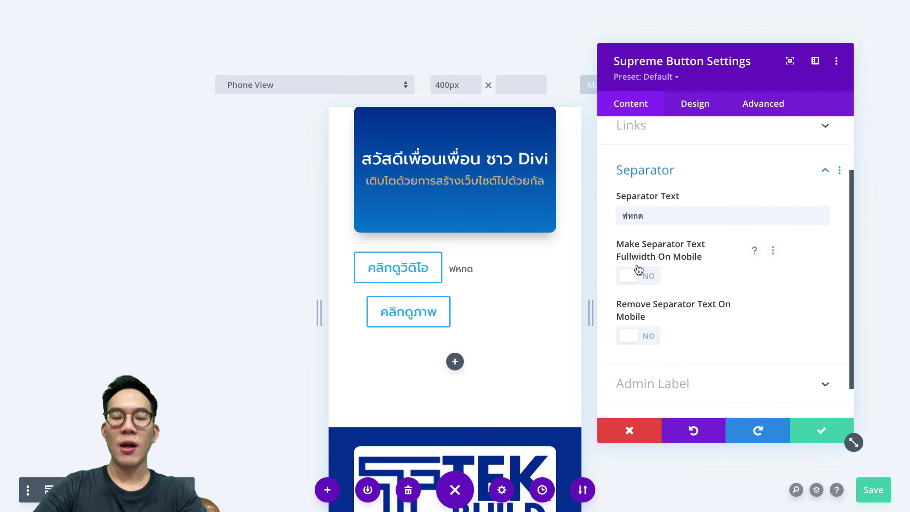
pyautogui.doubleClick(645, 218)
pyautogui.press('BackSpace')
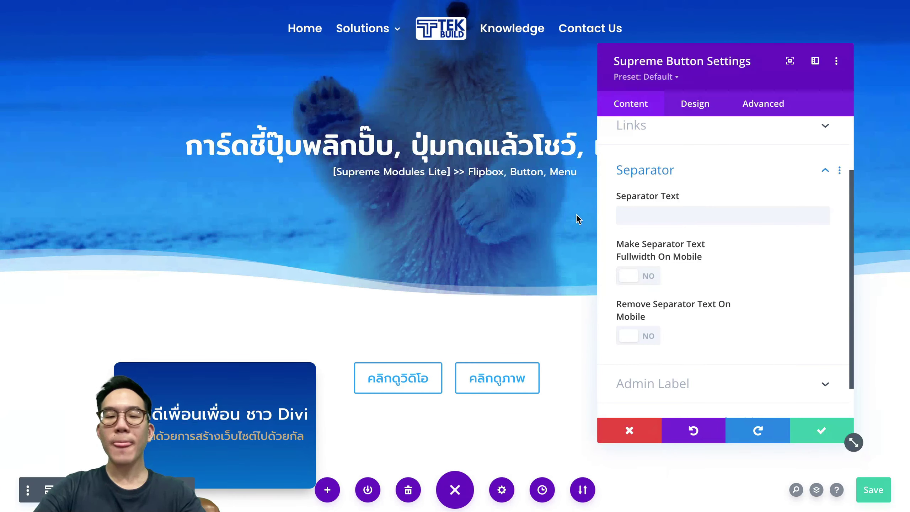
# Center the alignment of the two buttons in the Supreme Button design settings
pyautogui.scroll(-1, 577, 215)
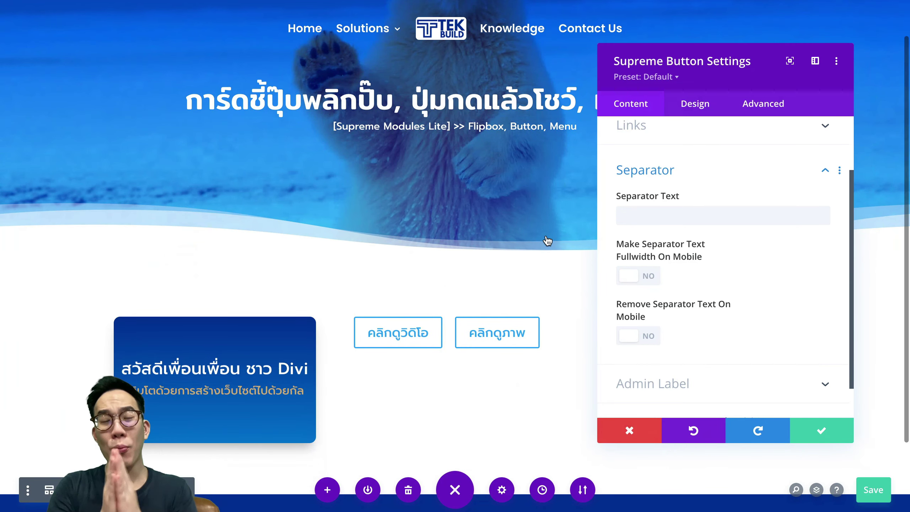
pyautogui.click(694, 103)
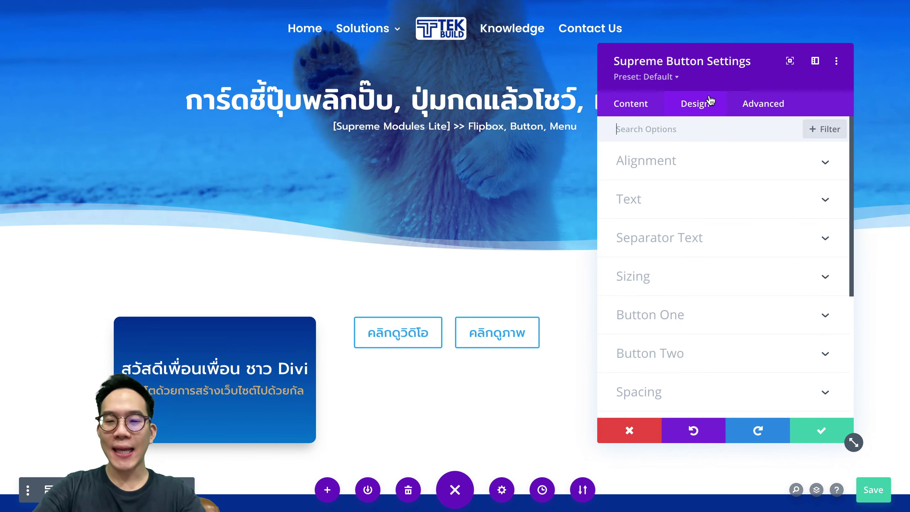
pyautogui.click(672, 172)
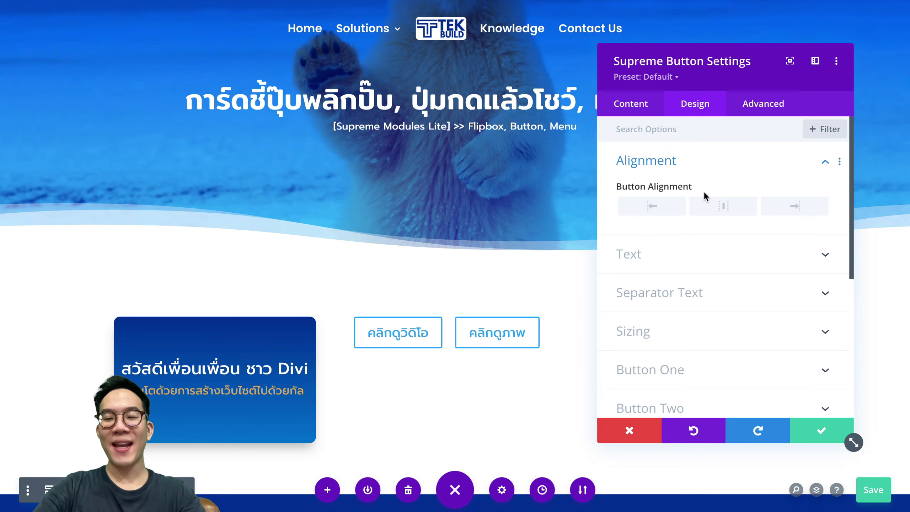
pyautogui.click(714, 213)
pyautogui.scroll(-2, 713, 210)
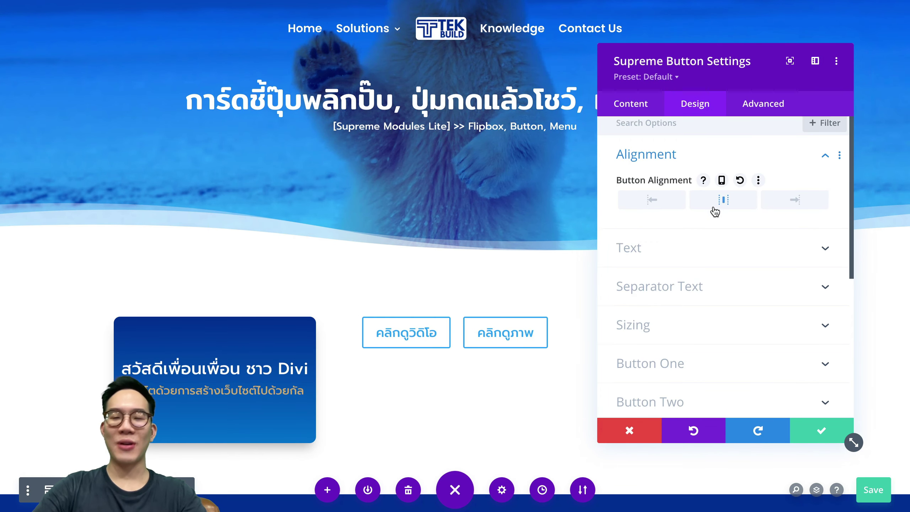
# Enable custom styles for Button One and give it white text on a dark blue background
pyautogui.scroll(2, 695, 236)
pyautogui.scroll(-1, 675, 265)
pyautogui.click(674, 266)
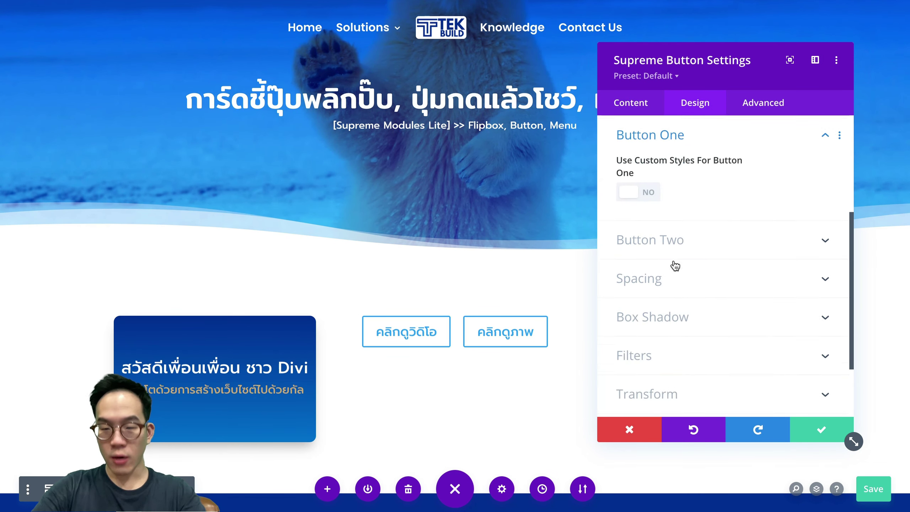
pyautogui.scroll(-1, 674, 266)
pyautogui.scroll(2, 651, 251)
pyautogui.click(630, 231)
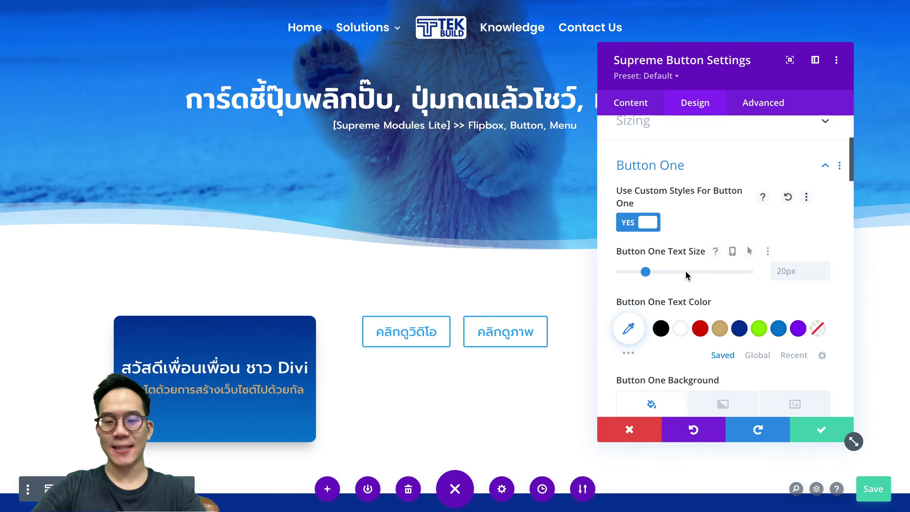
pyautogui.scroll(-3, 685, 271)
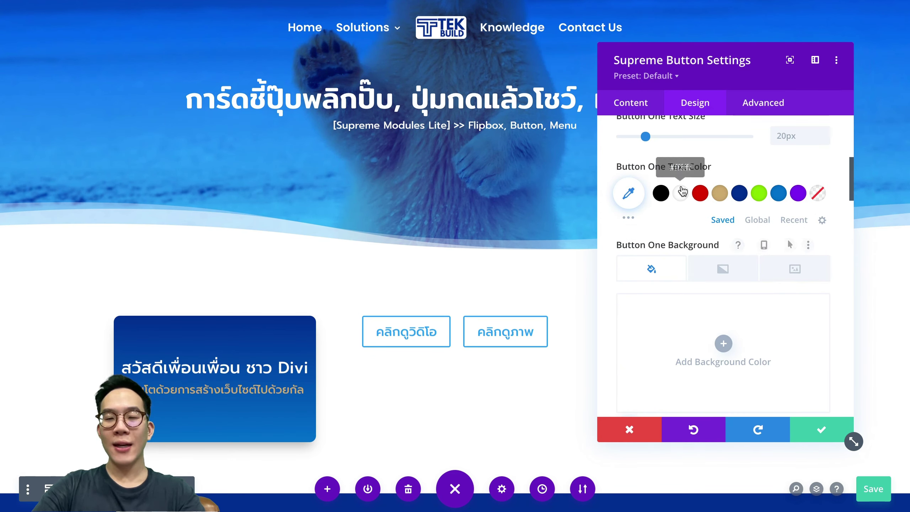
pyautogui.click(681, 192)
pyautogui.scroll(-4, 690, 248)
pyautogui.scroll(1, 692, 295)
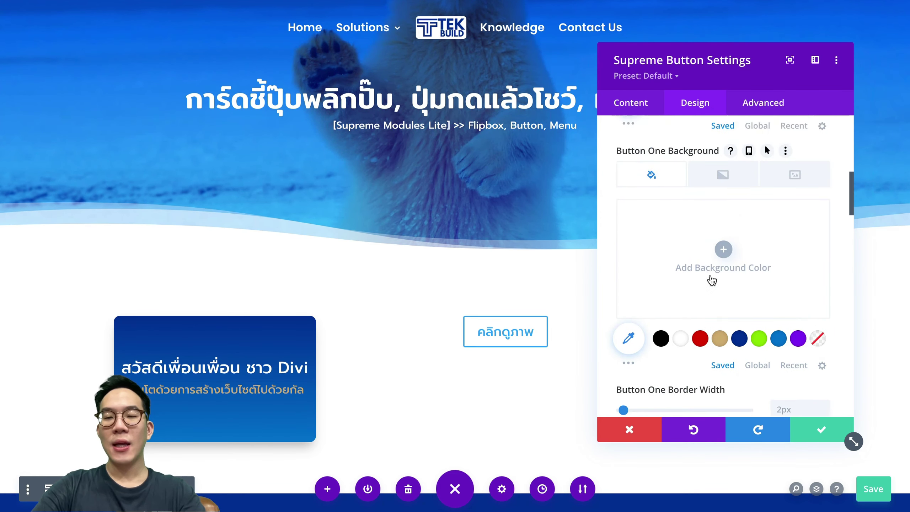
pyautogui.click(739, 341)
pyautogui.scroll(1, 724, 262)
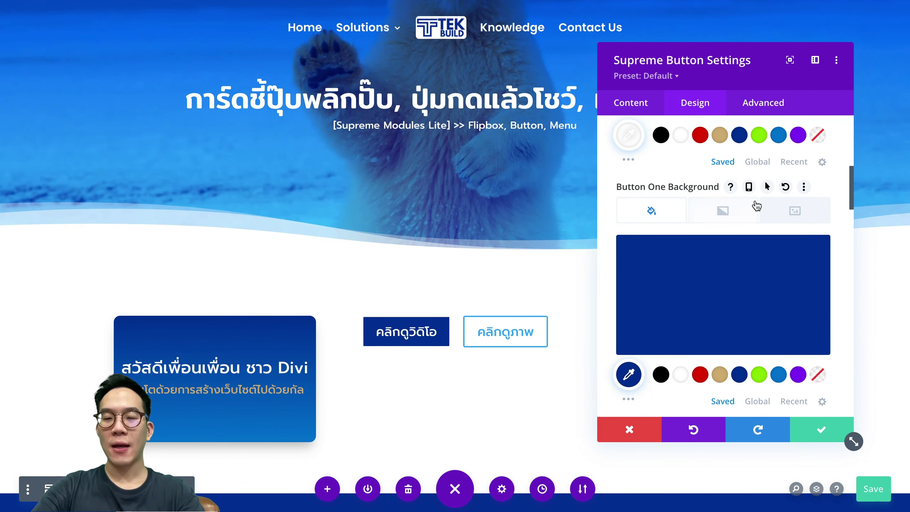
# Give Button One a red background for the hover state and return to its desktop state
pyautogui.click(767, 186)
pyautogui.scroll(-4, 771, 213)
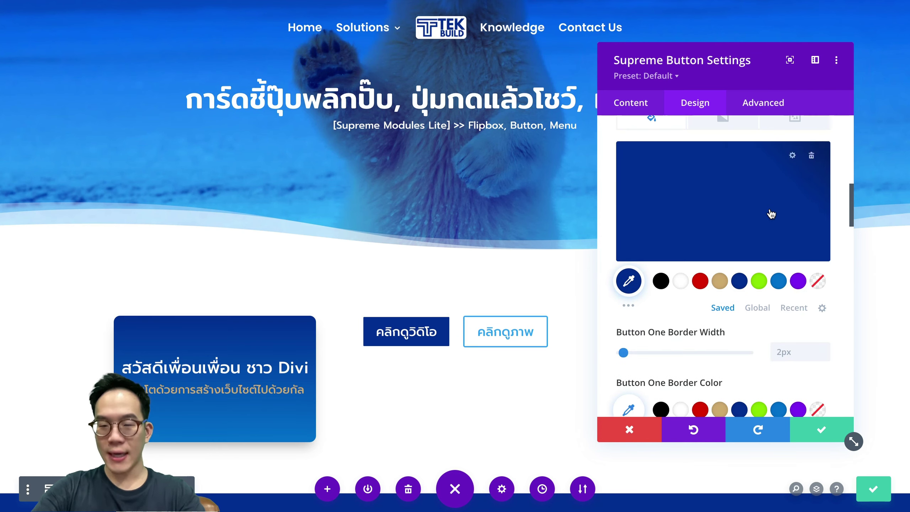
pyautogui.click(699, 282)
pyautogui.scroll(2, 720, 288)
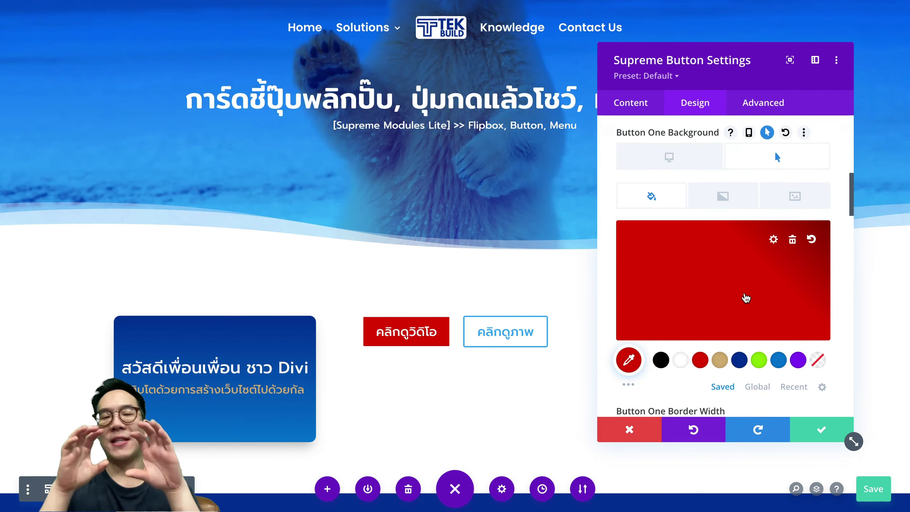
pyautogui.click(672, 165)
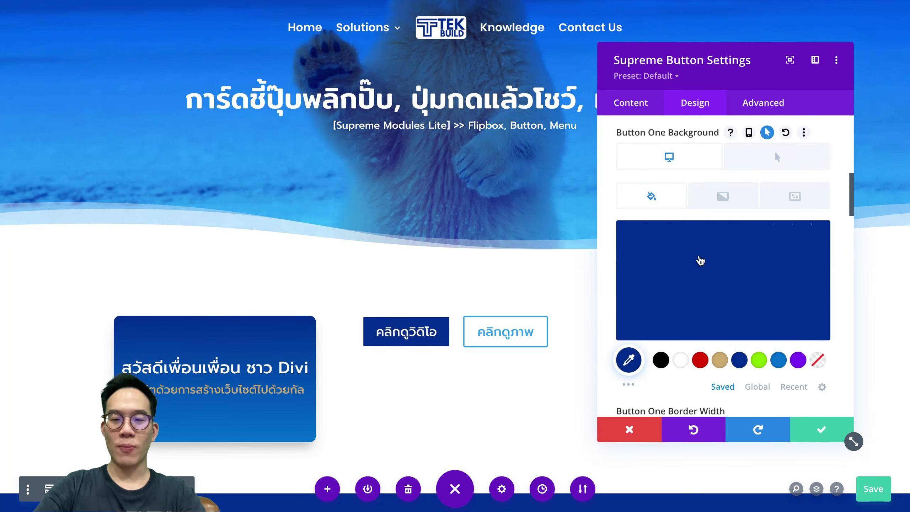
# Set Button One's border width to 0px and its border radius to 10px
pyautogui.scroll(-5, 699, 263)
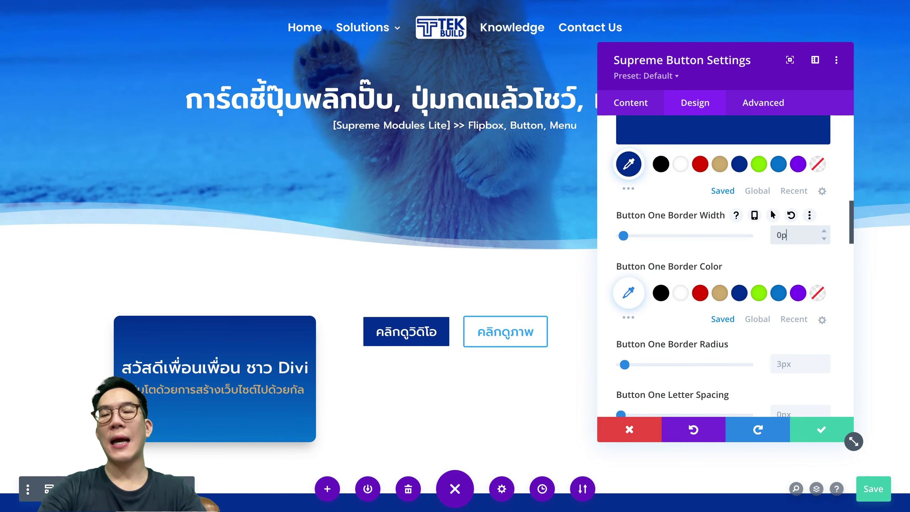
pyautogui.scroll(-2, 721, 293)
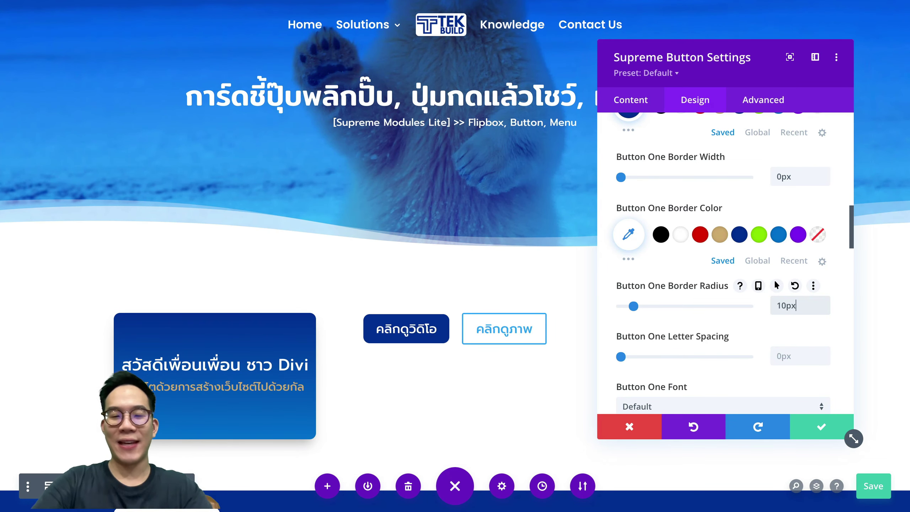
# Enable custom styles for Button Two and give it a dark blue background
pyautogui.scroll(-9, 716, 265)
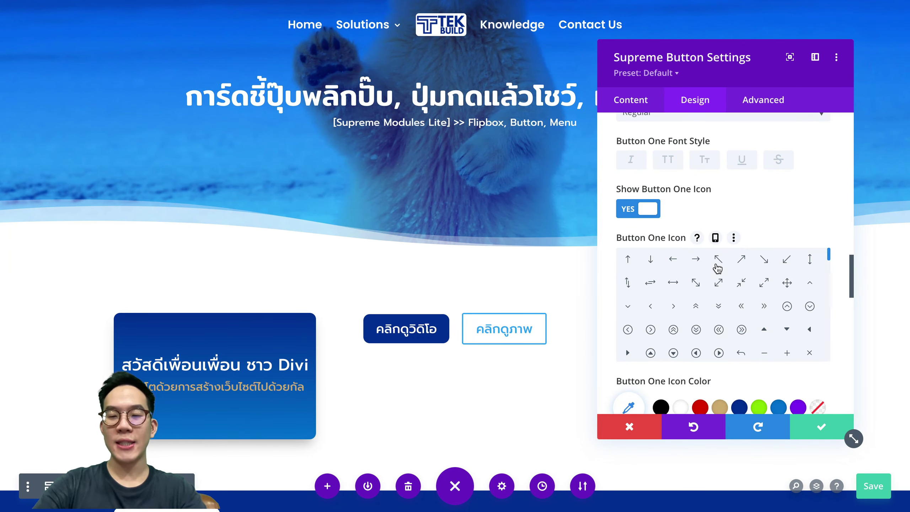
pyautogui.scroll(-10, 600, 237)
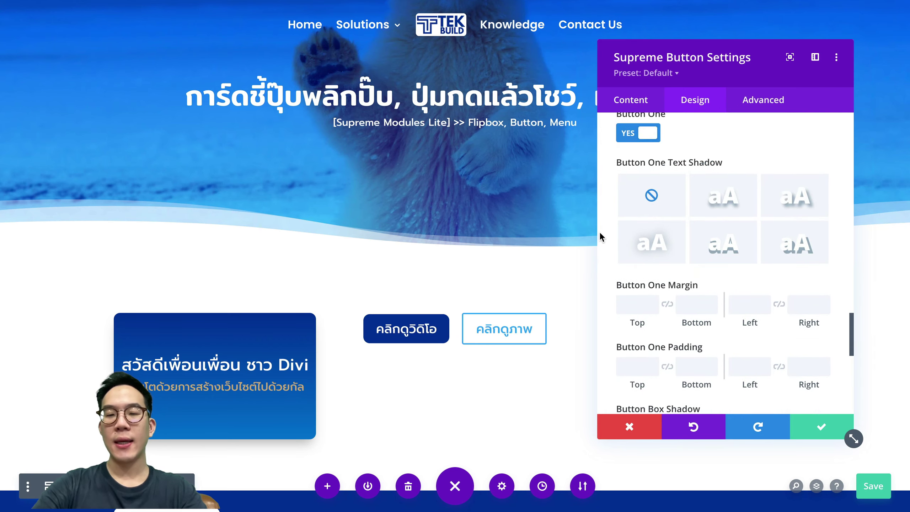
pyautogui.scroll(-5, 600, 237)
pyautogui.scroll(1, 603, 238)
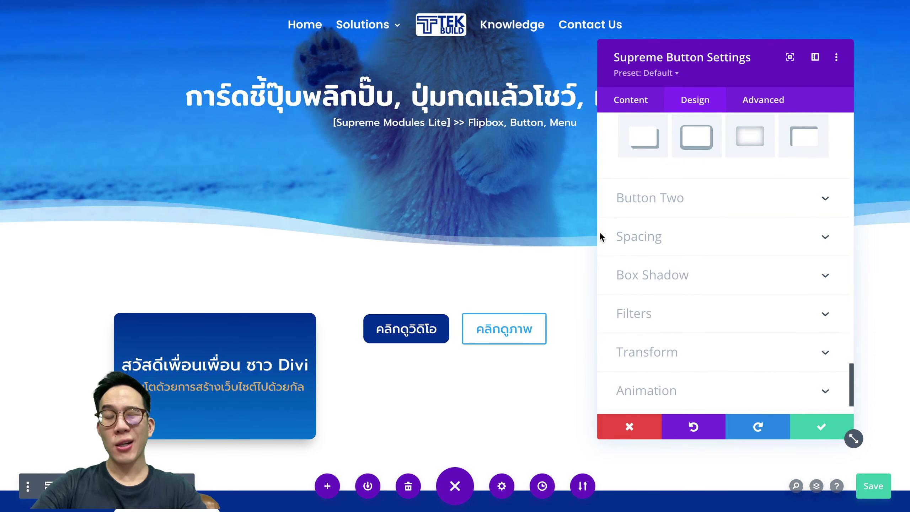
pyautogui.click(652, 200)
pyautogui.click(639, 189)
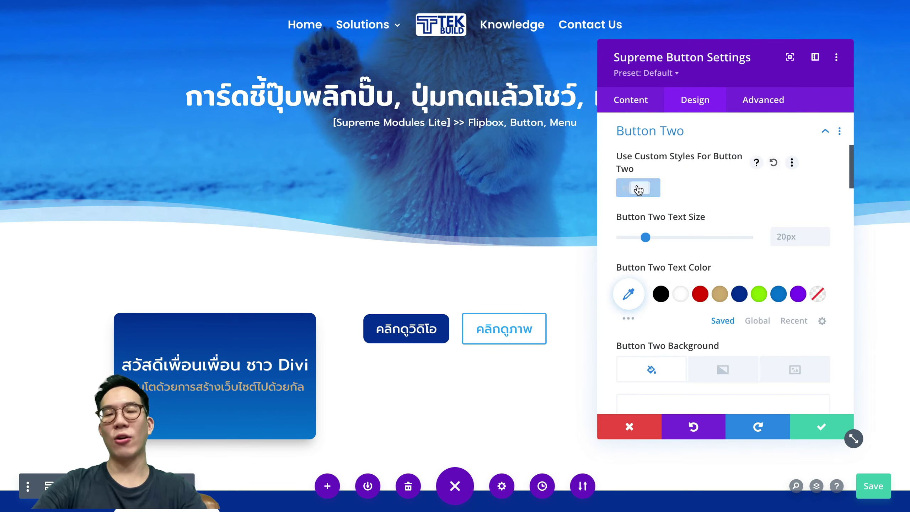
pyautogui.scroll(-3, 712, 227)
pyautogui.scroll(-2, 712, 226)
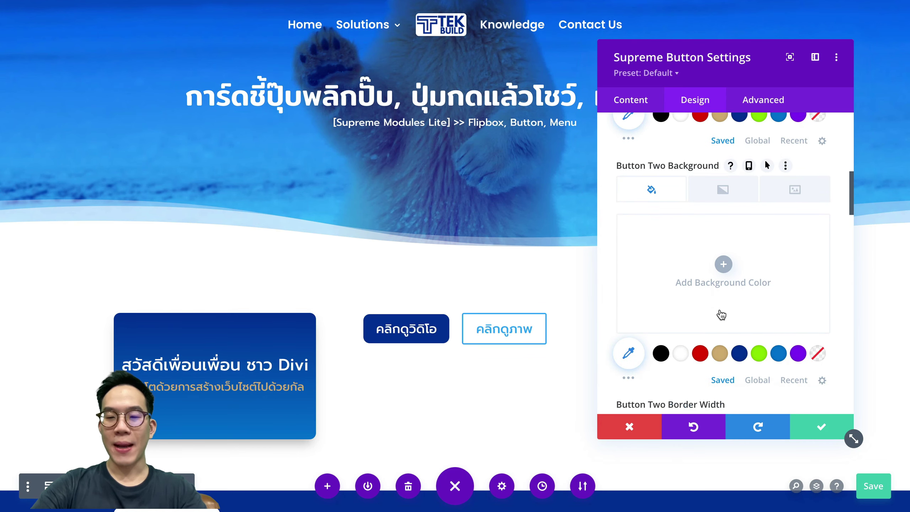
pyautogui.click(761, 286)
pyautogui.scroll(1, 762, 286)
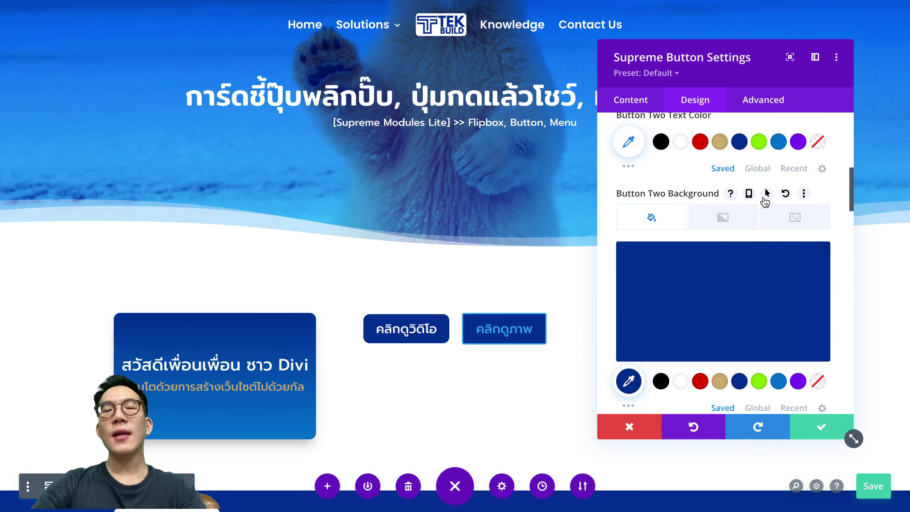
# Give Button Two a red background for the hover state
pyautogui.click(767, 189)
pyautogui.scroll(-1, 764, 304)
pyautogui.click(769, 208)
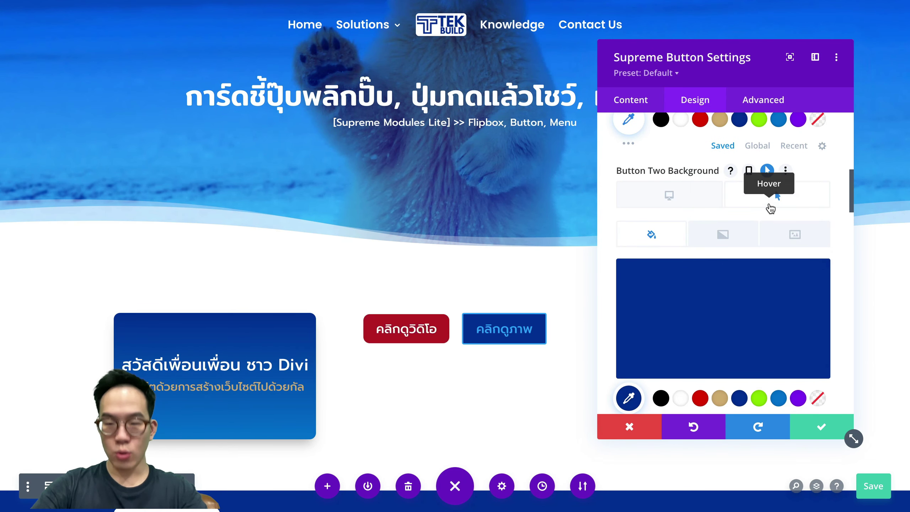
pyautogui.scroll(-3, 770, 208)
pyautogui.click(699, 292)
# Set Button Two's text color to white
pyautogui.scroll(4, 703, 217)
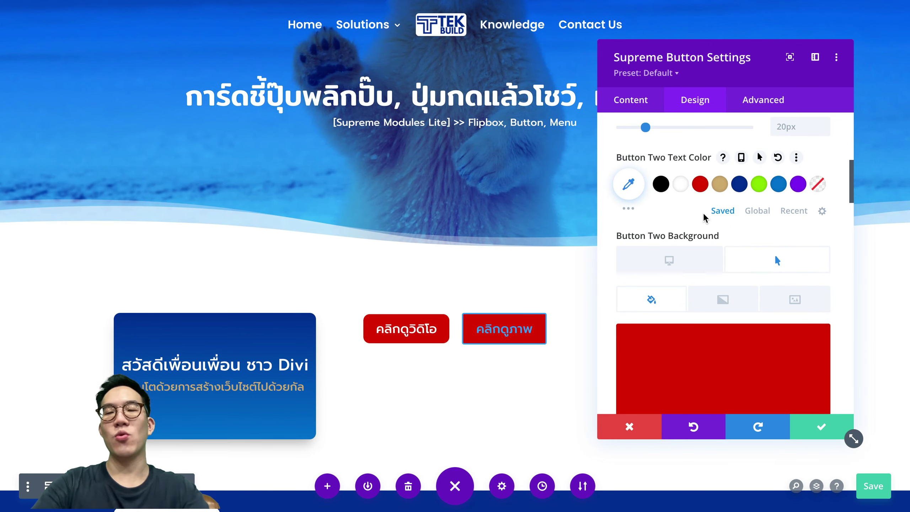
pyautogui.scroll(1, 685, 210)
pyautogui.scroll(3, 741, 214)
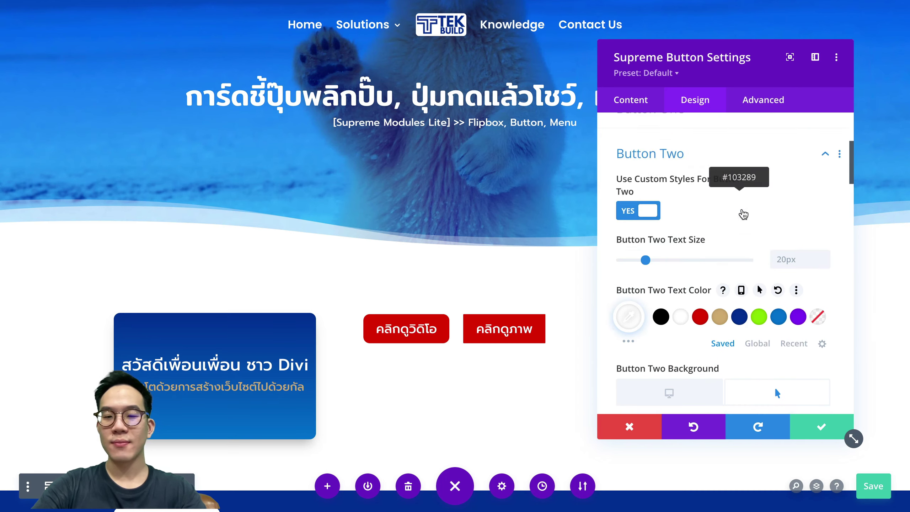
# Set Button Two's border radius to 10px and apply the Supreme Button settings
pyautogui.scroll(-10, 741, 214)
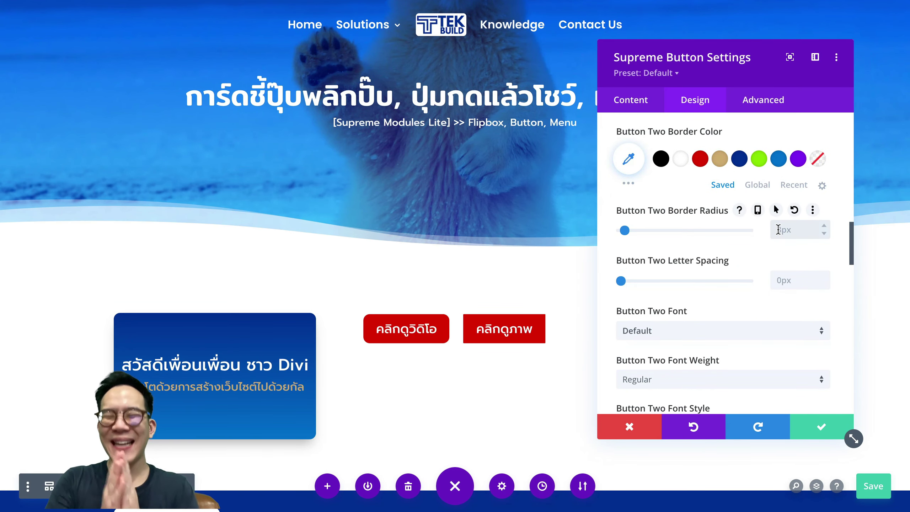
pyautogui.click(778, 229)
pyautogui.write('10px')
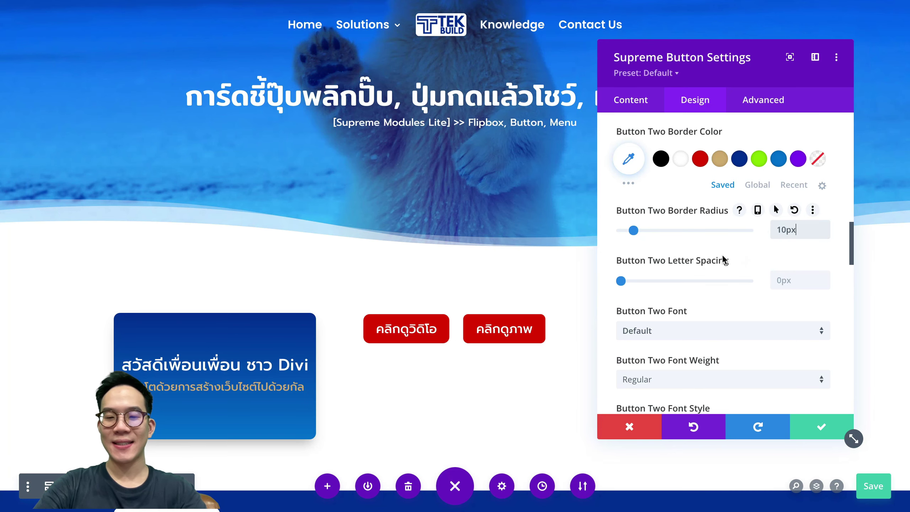
pyautogui.scroll(1, 717, 247)
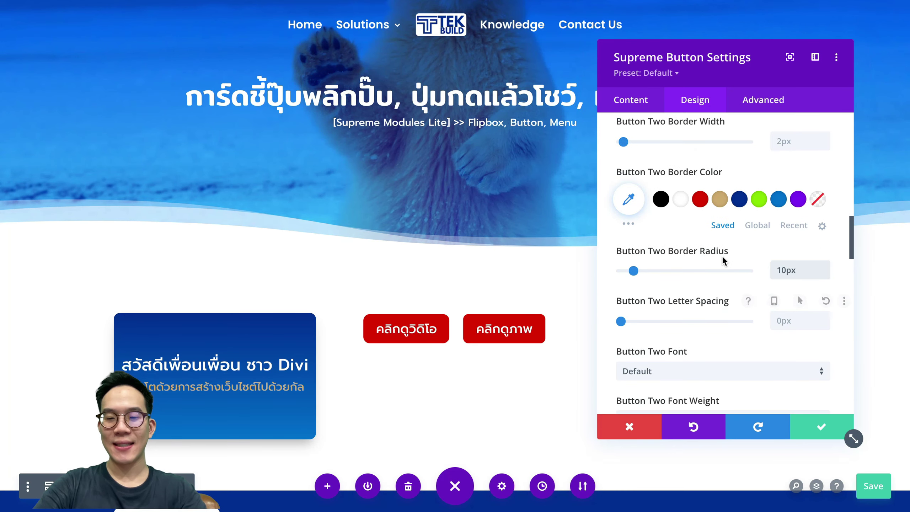
pyautogui.click(816, 427)
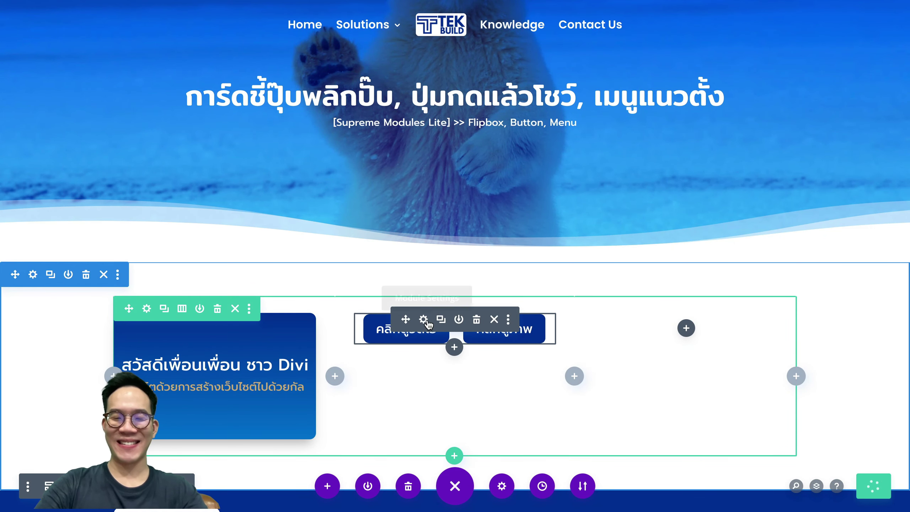
# Insert a Supreme Menu module into the empty third column of the row
pyautogui.scroll(-2, 686, 327)
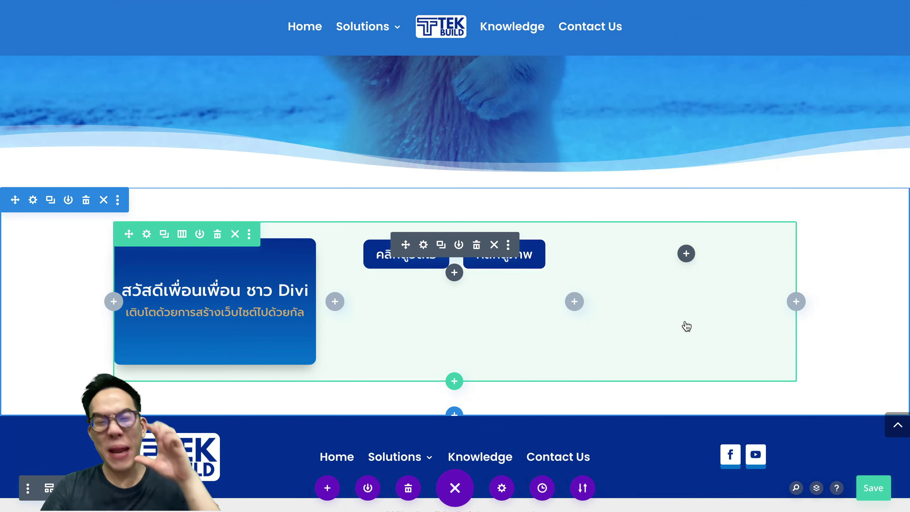
pyautogui.scroll(-1, 686, 326)
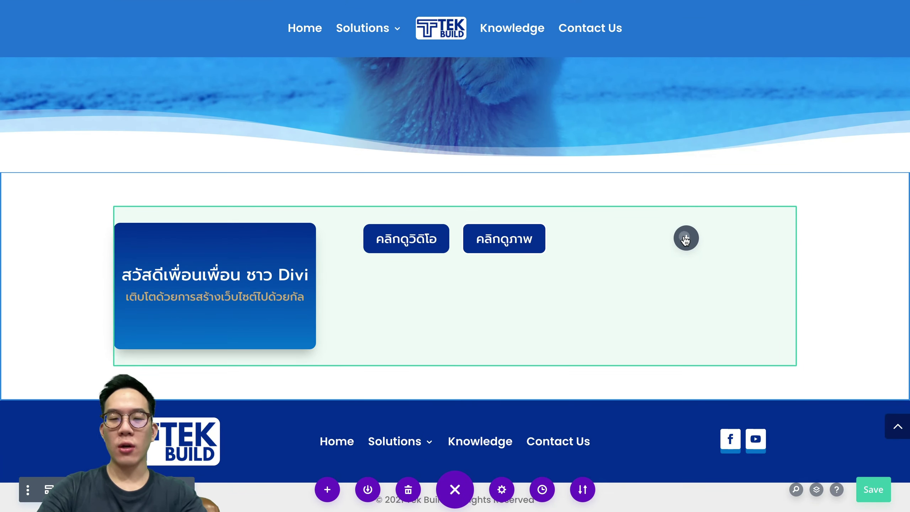
pyautogui.click(686, 238)
pyautogui.write('menu')
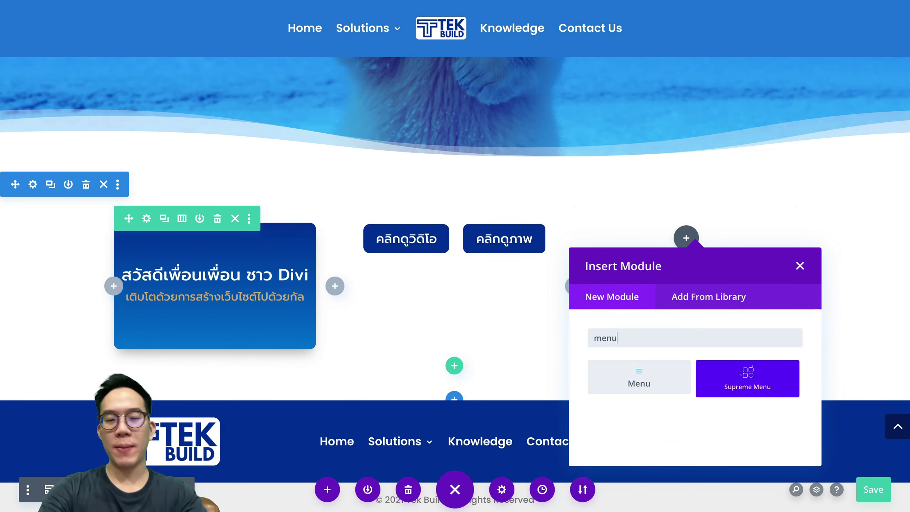
pyautogui.click(747, 377)
# Set the Supreme Menu's title to "เมนู" and open the design settings for the title
pyautogui.moveTo(768, 60); pyautogui.dragTo(314, 69)
pyautogui.click(240, 217)
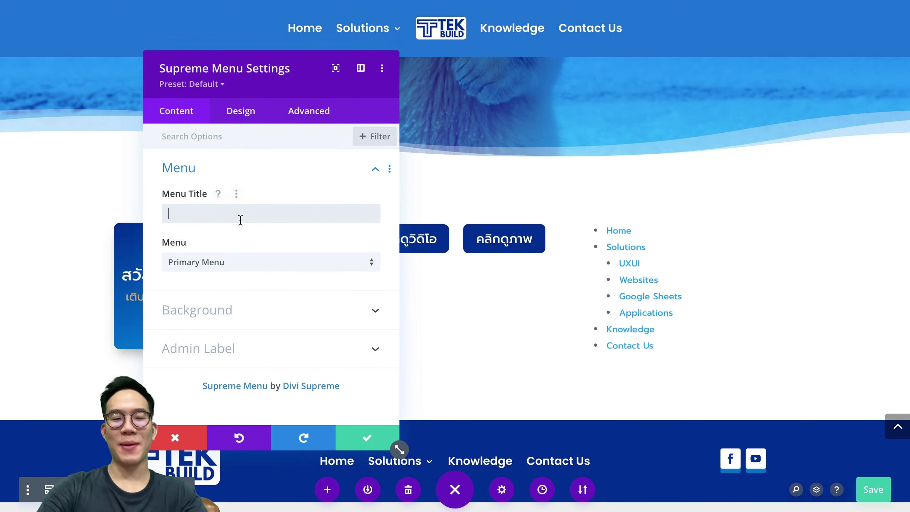
pyautogui.write('เมนู')
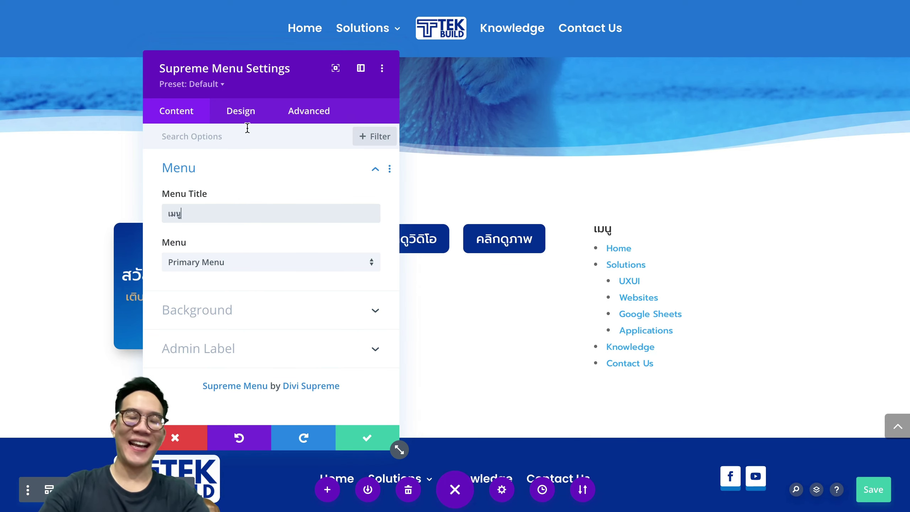
pyautogui.click(244, 114)
pyautogui.scroll(-1, 280, 210)
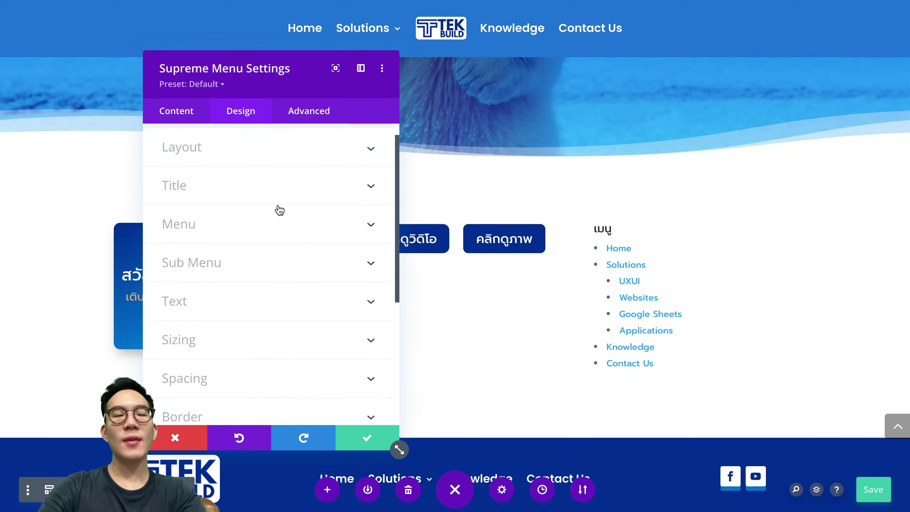
pyautogui.click(253, 191)
pyautogui.scroll(-1, 327, 241)
pyautogui.scroll(2, 330, 229)
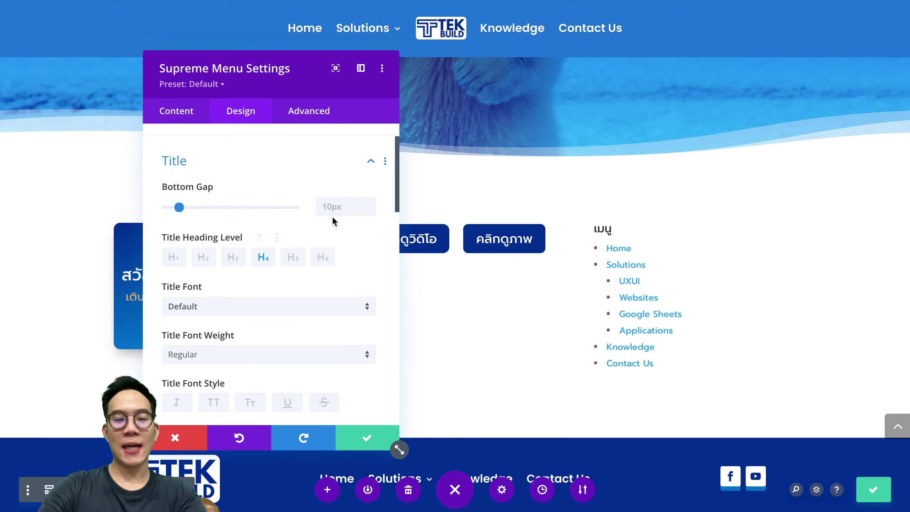
# Try a 20px bottom gap under the menu title, and reset it to the default
pyautogui.click(335, 206)
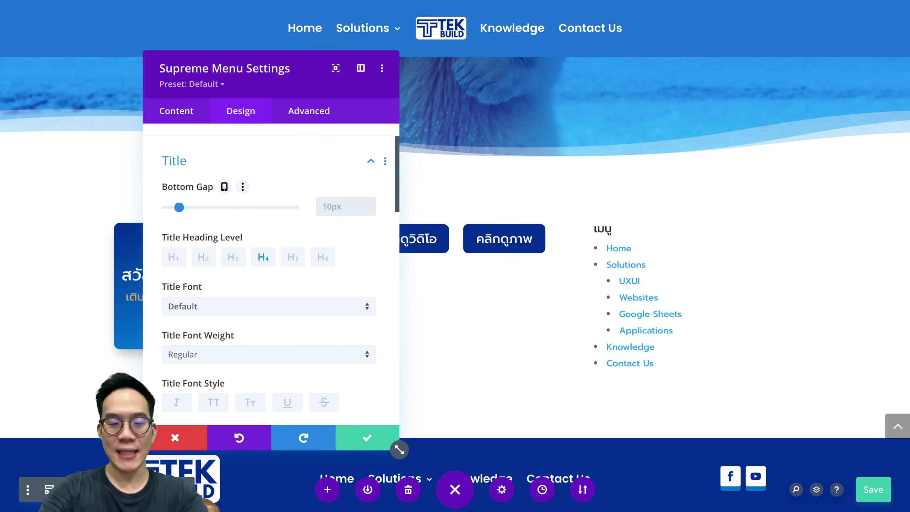
pyautogui.write('20px')
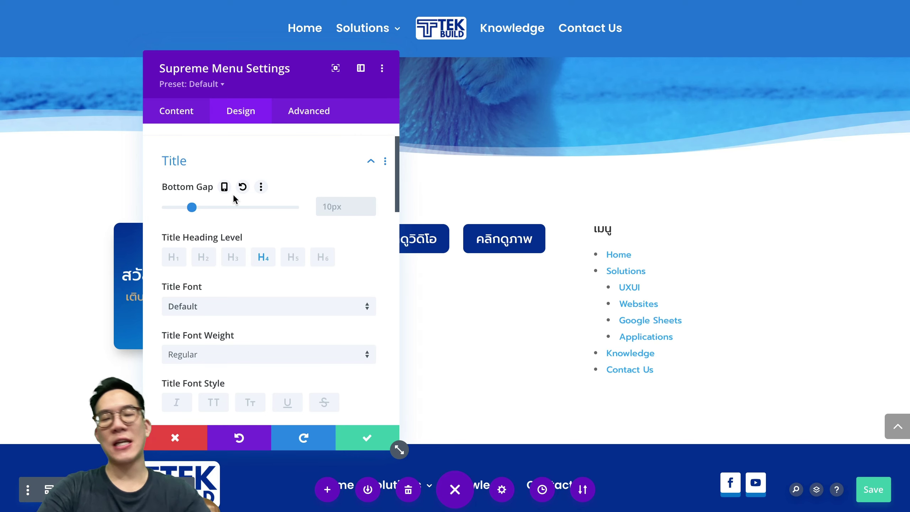
pyautogui.click(242, 186)
# Center the menu title and set its text size to 30px
pyautogui.scroll(-6, 304, 251)
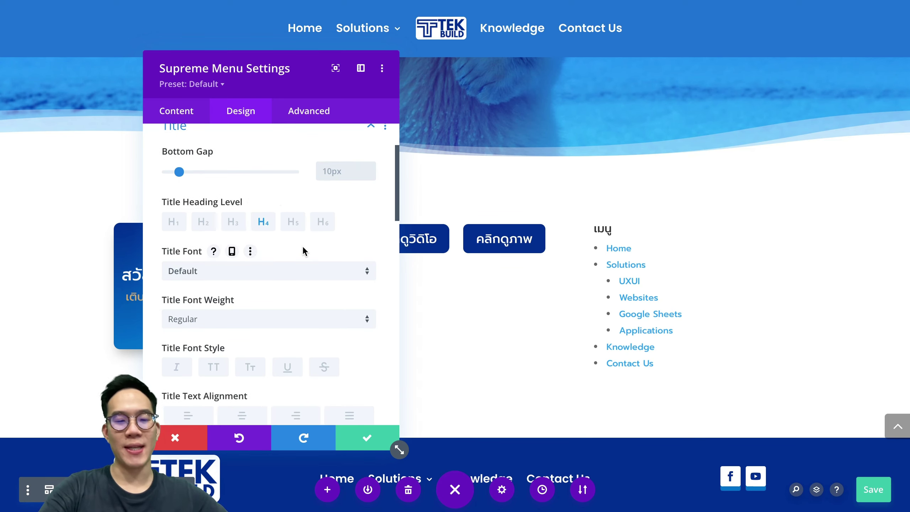
pyautogui.click(262, 234)
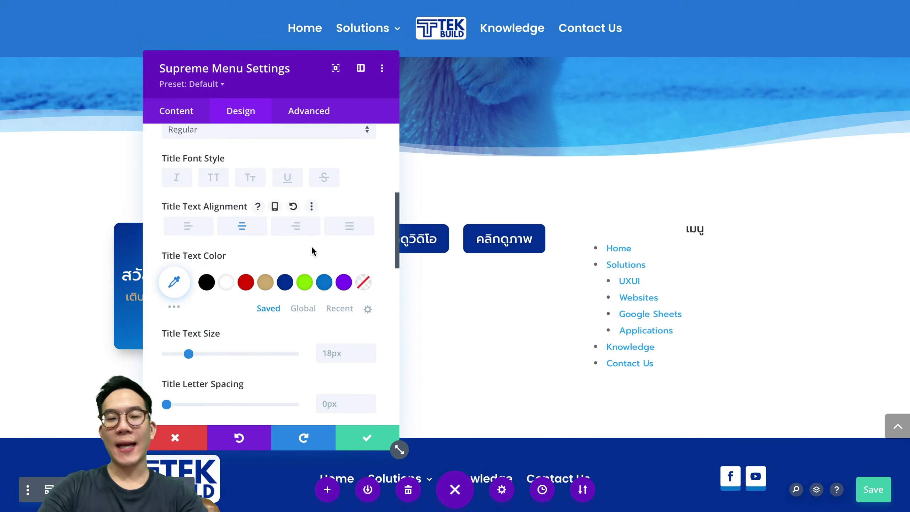
pyautogui.scroll(-4, 329, 255)
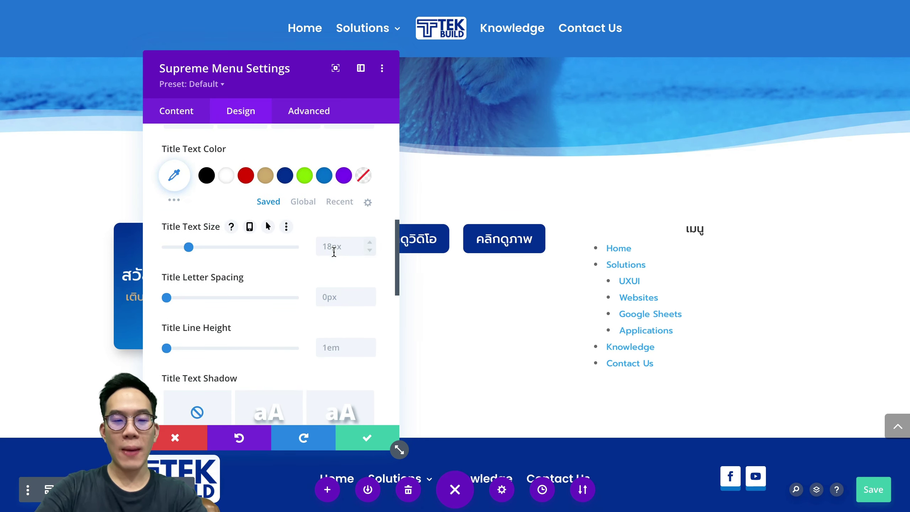
pyautogui.click(340, 243)
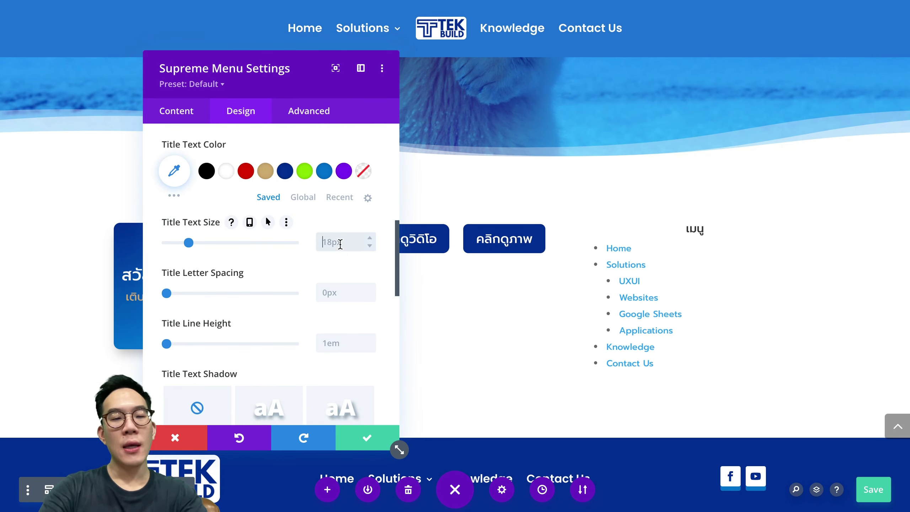
pyautogui.write('30px')
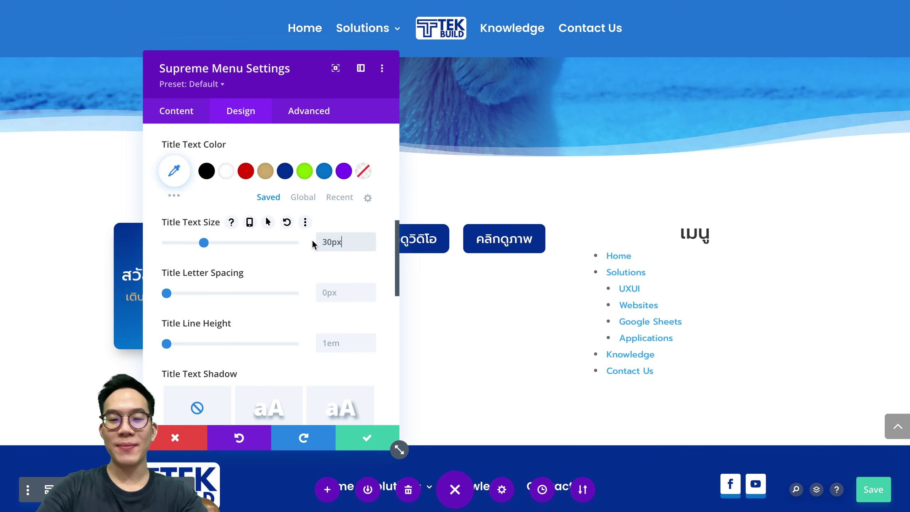
# Set the menu title's text color to dark blue
pyautogui.click(286, 177)
pyautogui.scroll(-5, 296, 255)
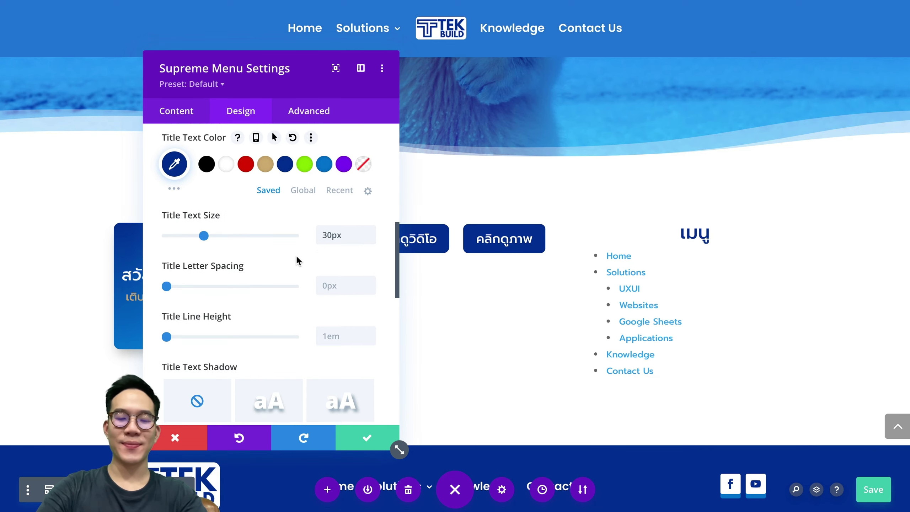
pyautogui.scroll(2, 296, 255)
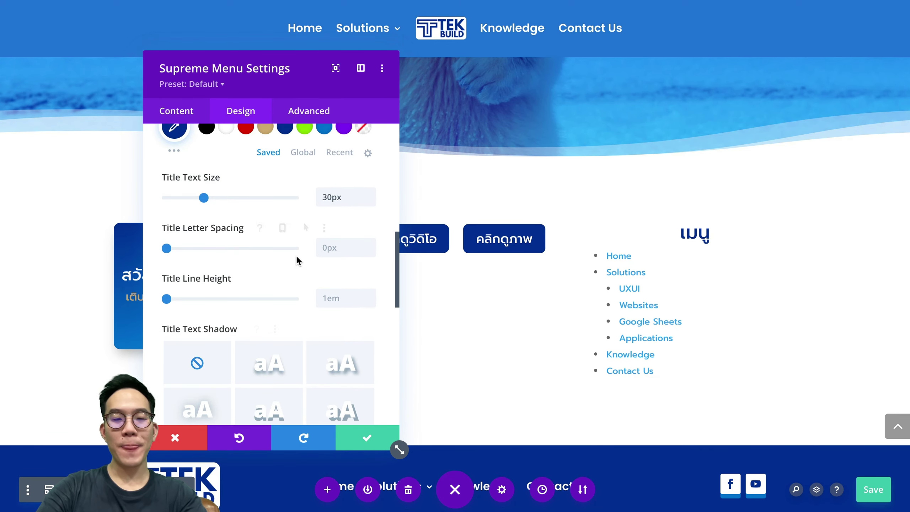
# Set the menu link color to dark blue
pyautogui.scroll(-6, 297, 258)
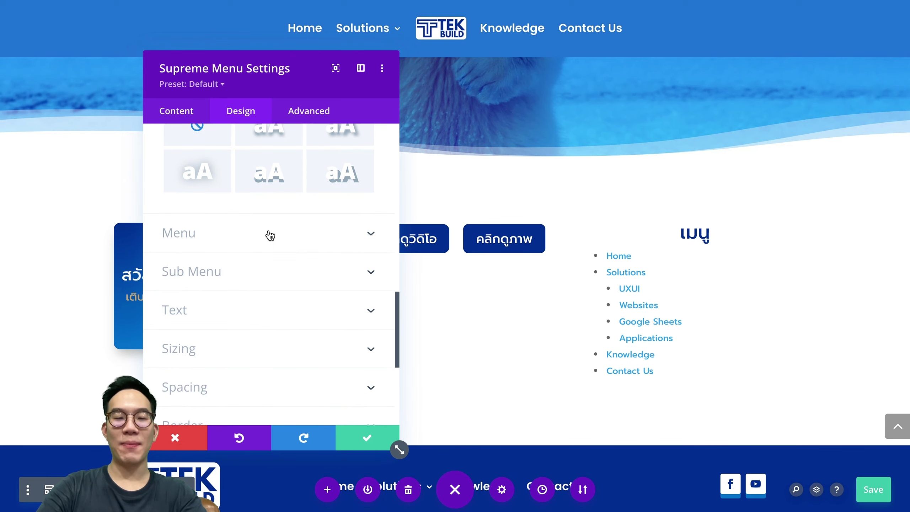
pyautogui.click(270, 236)
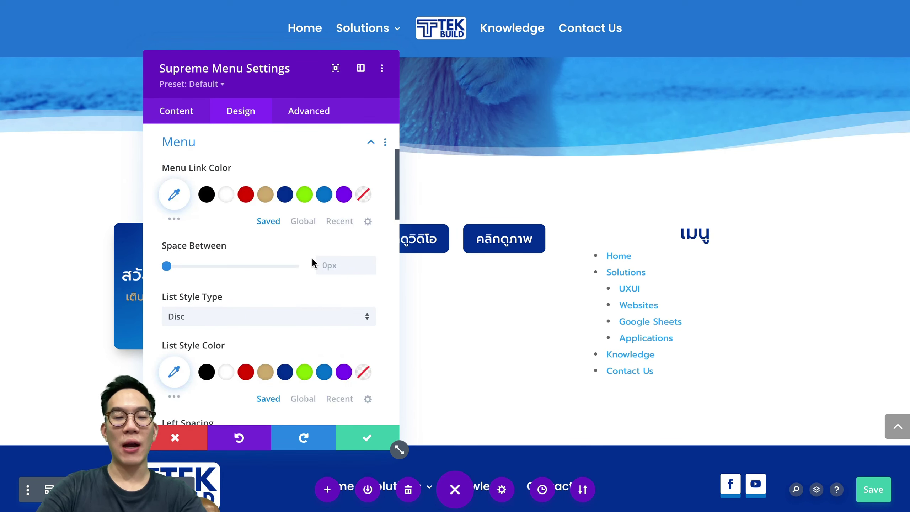
pyautogui.click(285, 194)
pyautogui.scroll(-2, 307, 237)
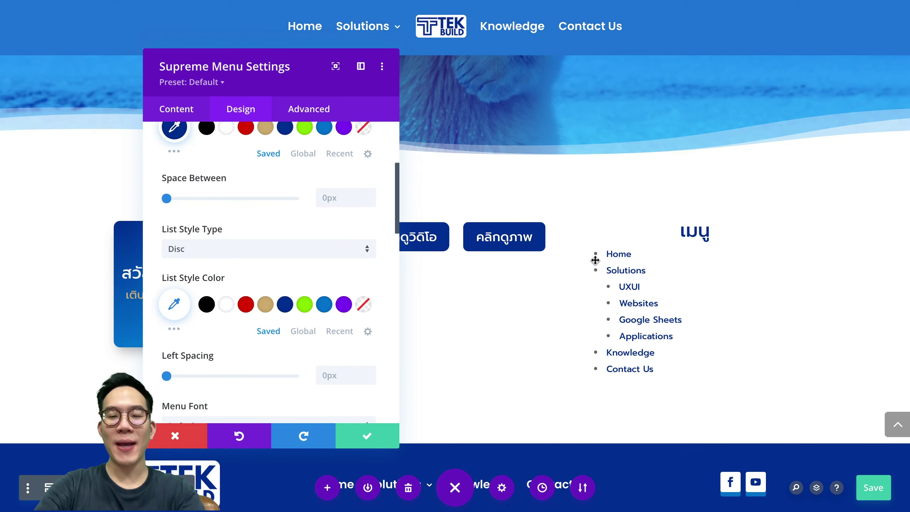
# Keep Disc as the menu's list style type and set the list style color to dark blue #103289
pyautogui.click(337, 257)
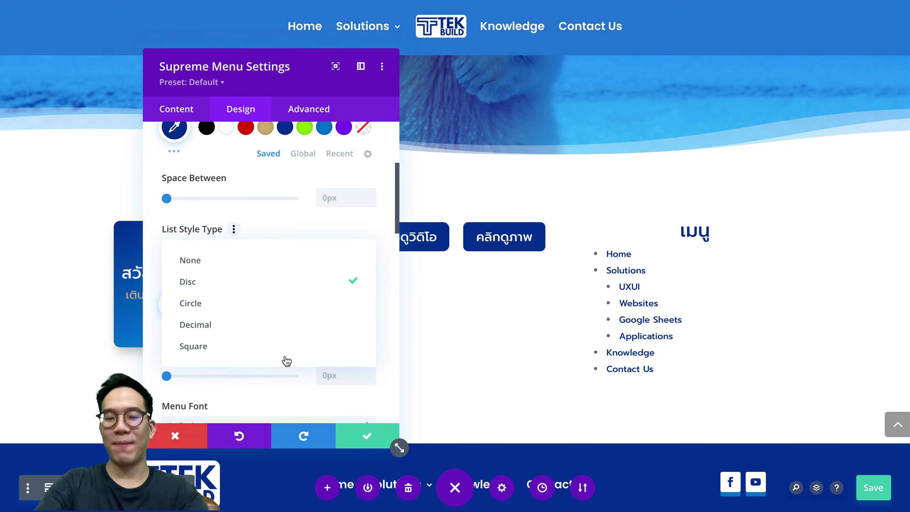
pyautogui.click(287, 287)
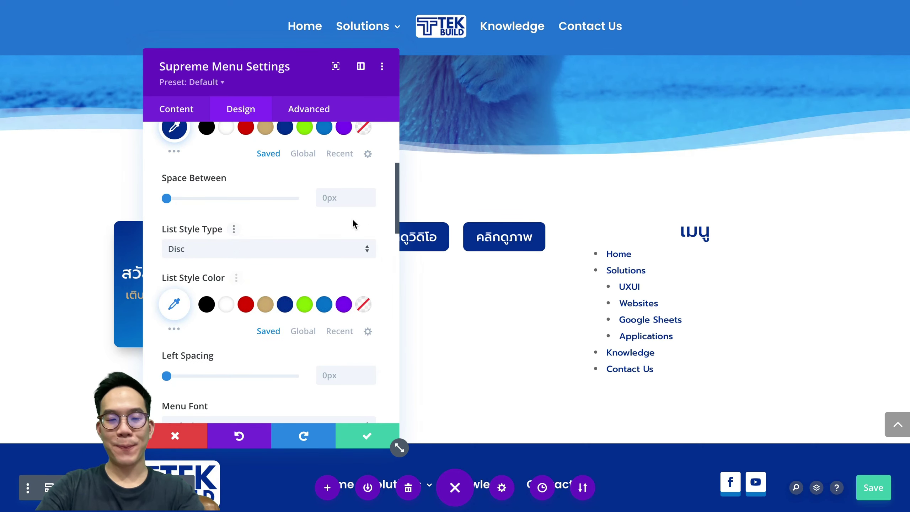
pyautogui.scroll(-2, 353, 219)
pyautogui.scroll(1, 353, 219)
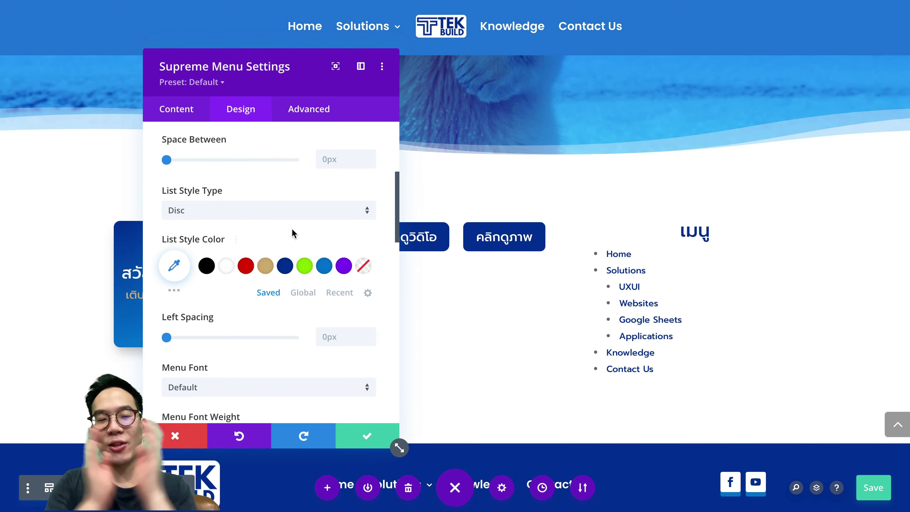
pyautogui.click(284, 265)
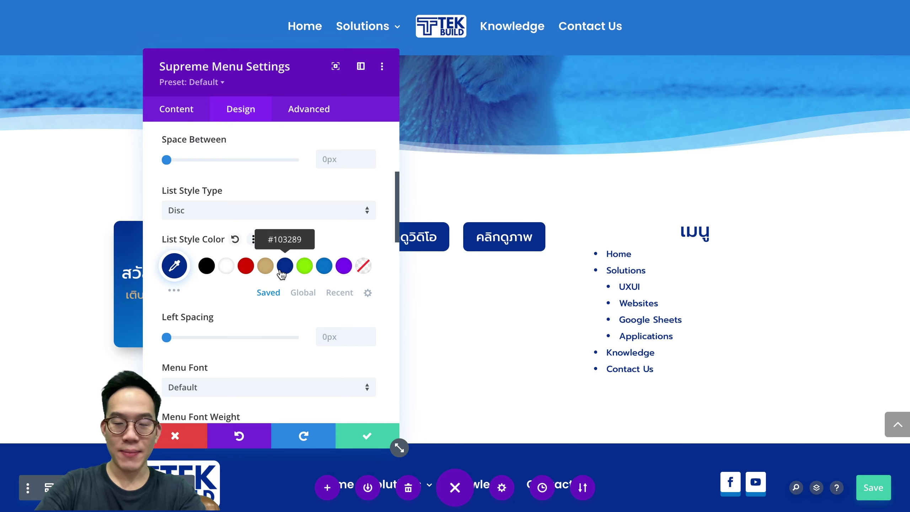
# Set the sub menu's text color to the lighter blue saved swatch
pyautogui.scroll(-3, 282, 274)
pyautogui.scroll(-15, 282, 274)
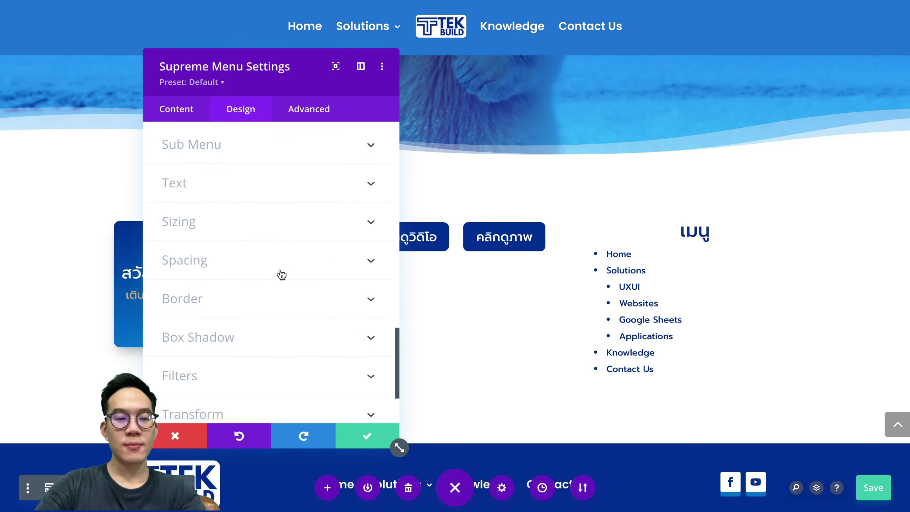
pyautogui.scroll(2, 280, 267)
pyautogui.click(268, 215)
pyautogui.scroll(-4, 300, 230)
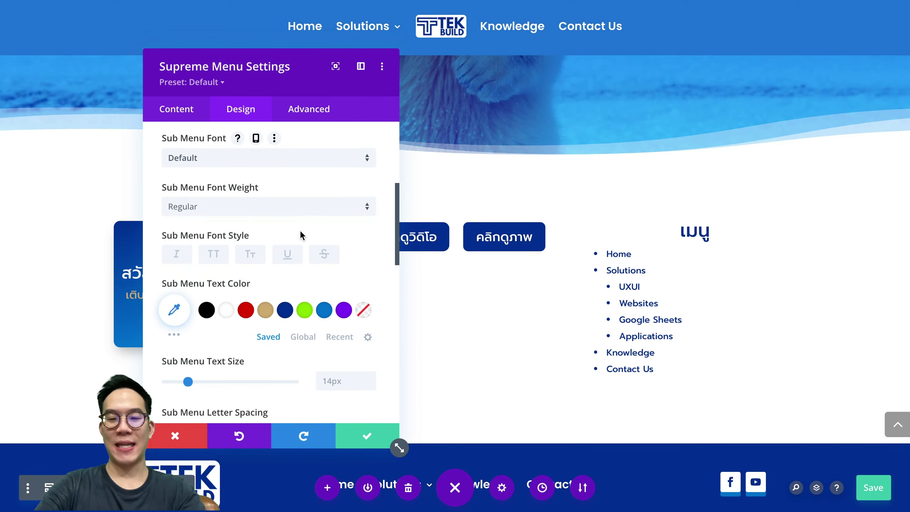
pyautogui.click(324, 239)
pyautogui.scroll(3, 323, 226)
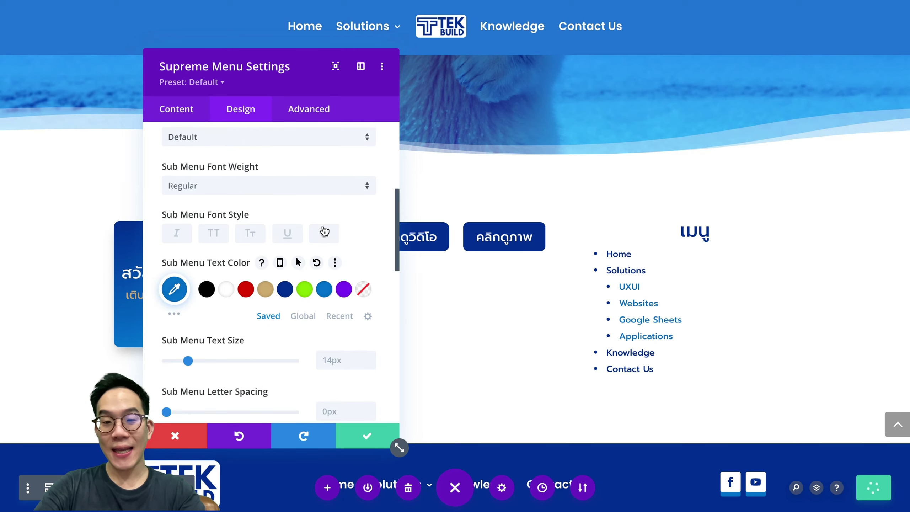
pyautogui.scroll(1, 322, 226)
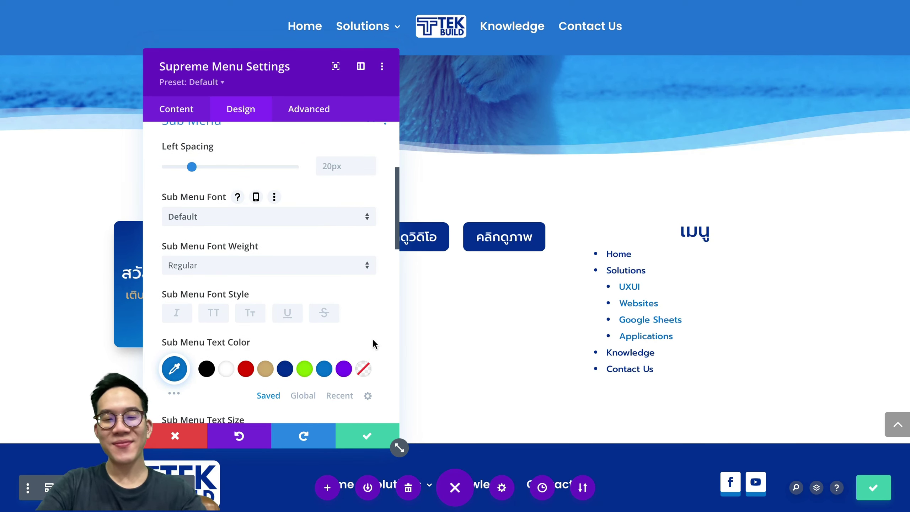